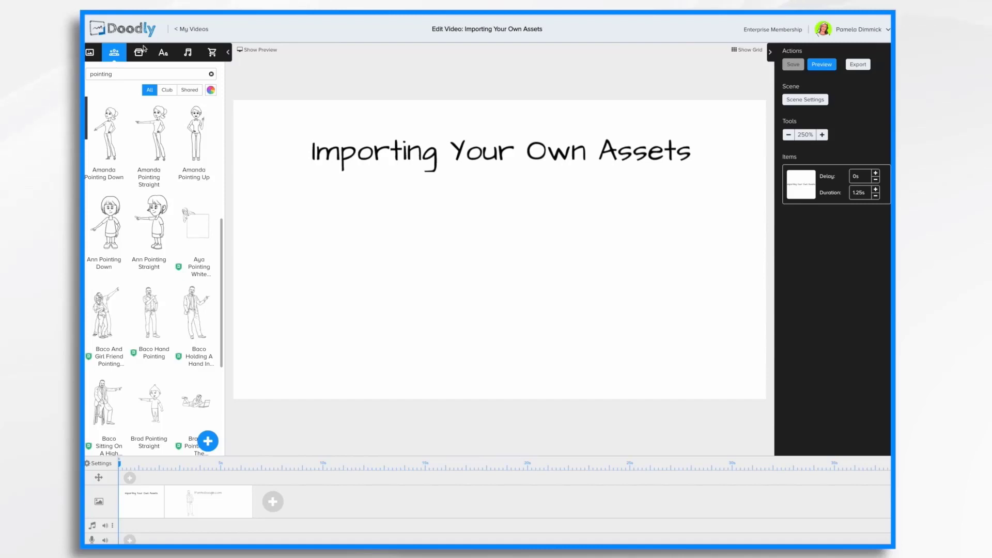
Pick car.png from the uploads library as a new prop and retitle it 'fast car'
{"action": "left_click", "coordinate": [140, 52]}
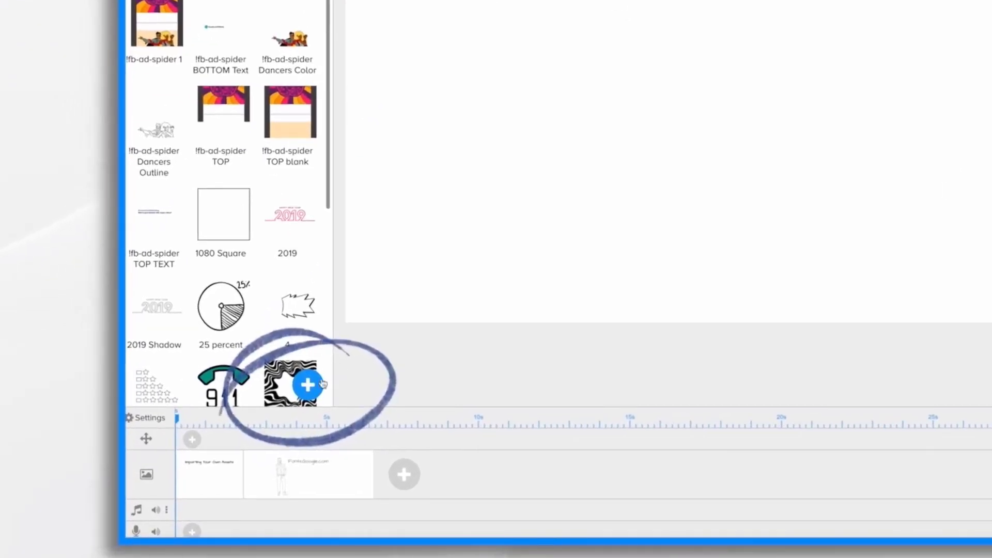
{"action": "left_click", "coordinate": [310, 392]}
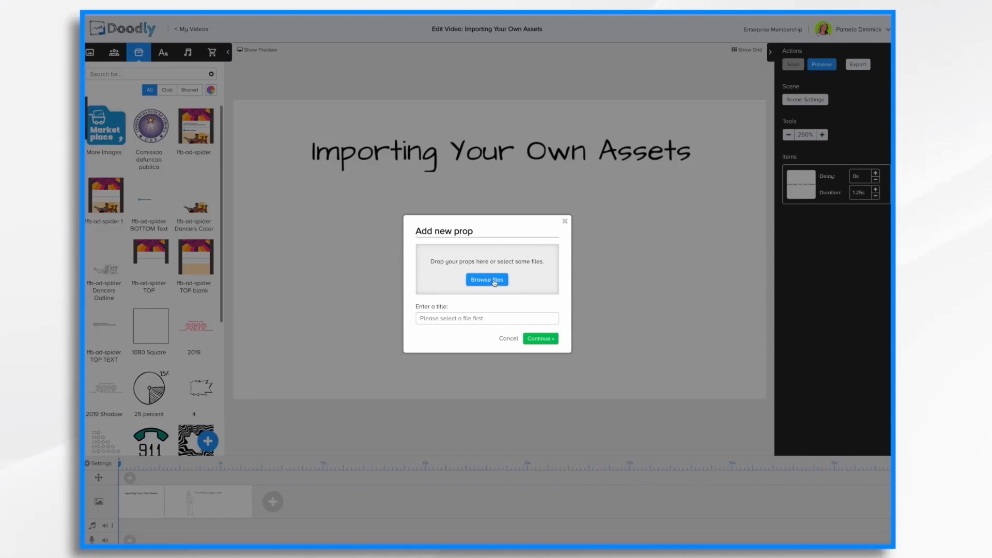
{"action": "left_click", "coordinate": [494, 281]}
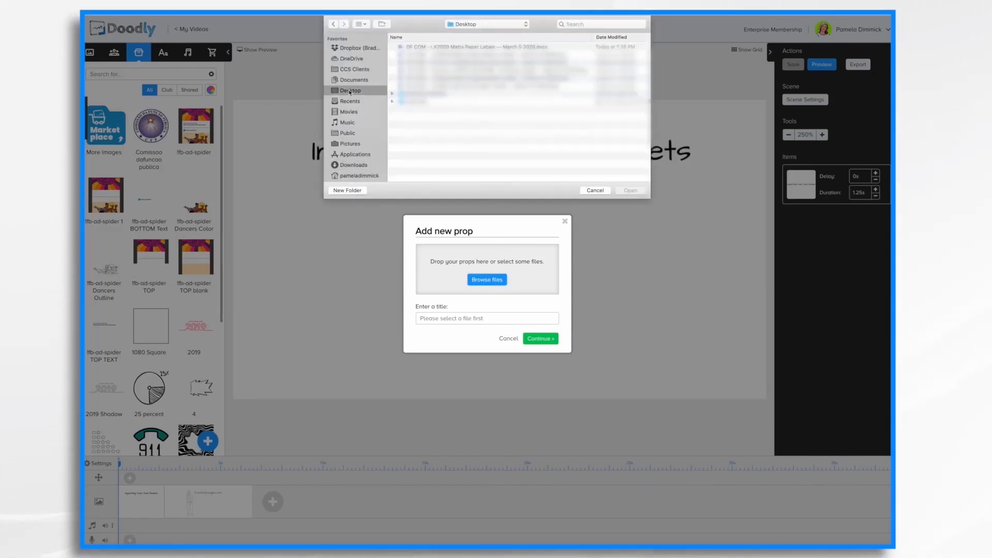
{"action": "left_click", "coordinate": [416, 47]}
{"action": "left_click", "coordinate": [630, 190]}
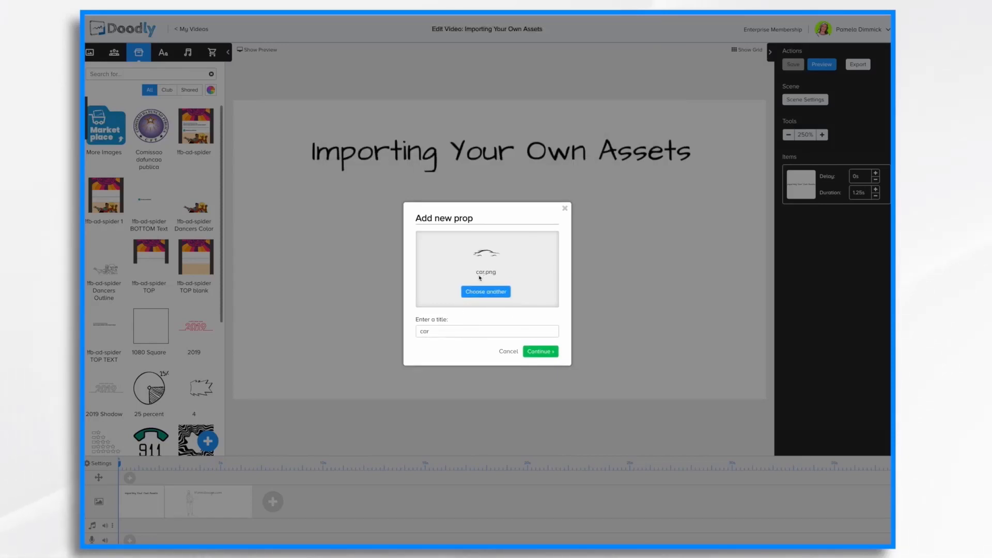
{"action": "left_click", "coordinate": [426, 332]}
{"action": "type", "text": "fast"}
Add the fast car prop to the scene and move it lower beneath the title
{"action": "left_click", "coordinate": [540, 352]}
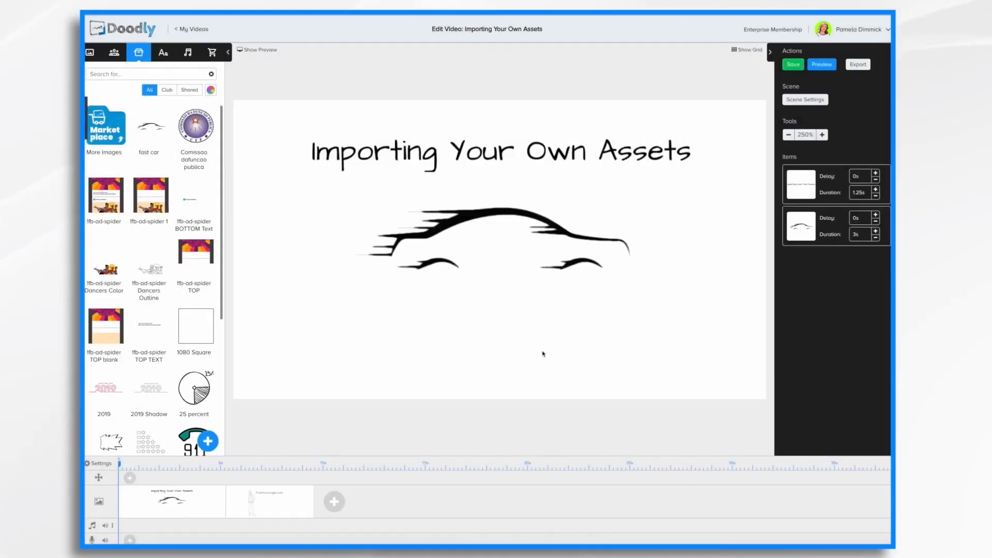
{"action": "left_click", "coordinate": [526, 231]}
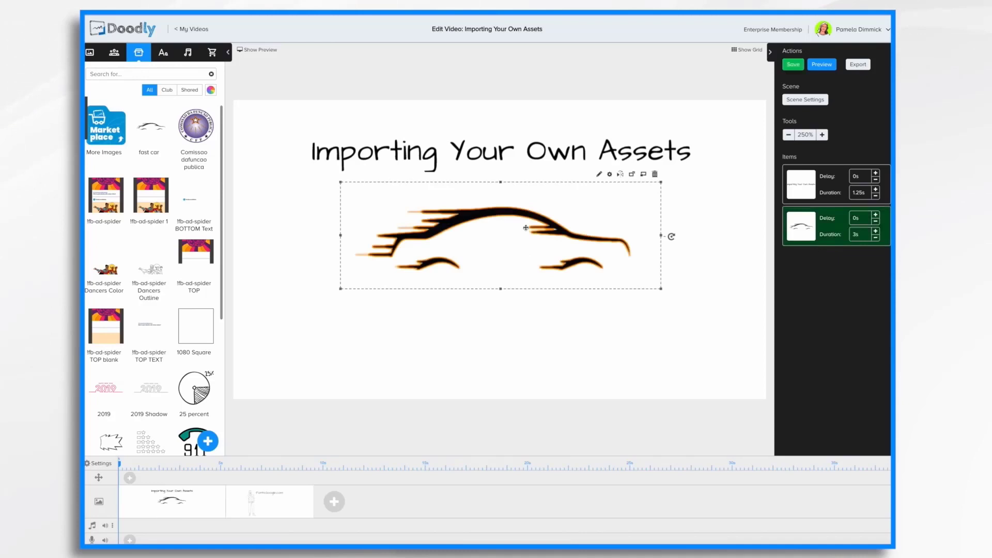
{"action": "left_click_drag", "start_coordinate": [525, 228], "coordinate": [514, 278]}
{"action": "left_click", "coordinate": [703, 302]}
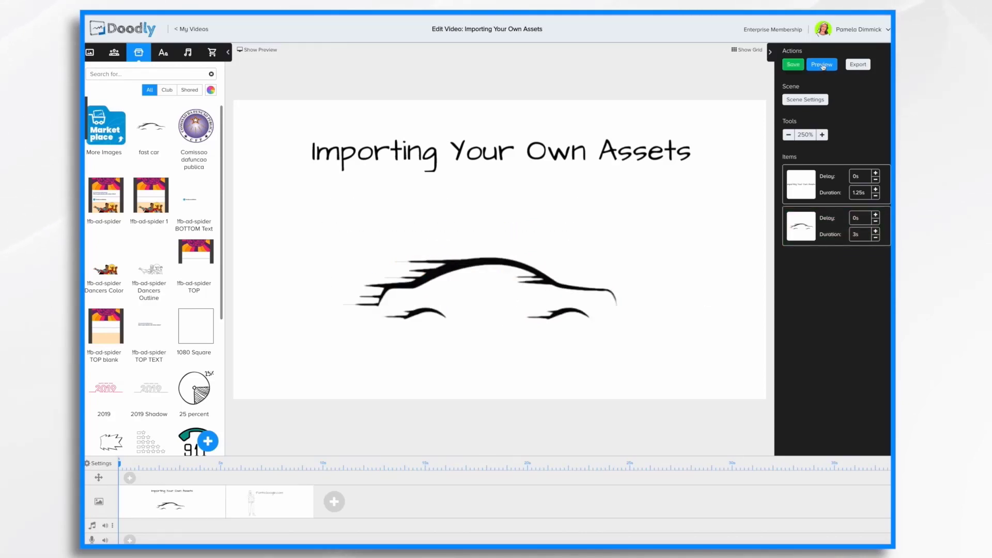
Preview the scene animation, then reselect the car on the canvas
{"action": "left_click", "coordinate": [822, 65]}
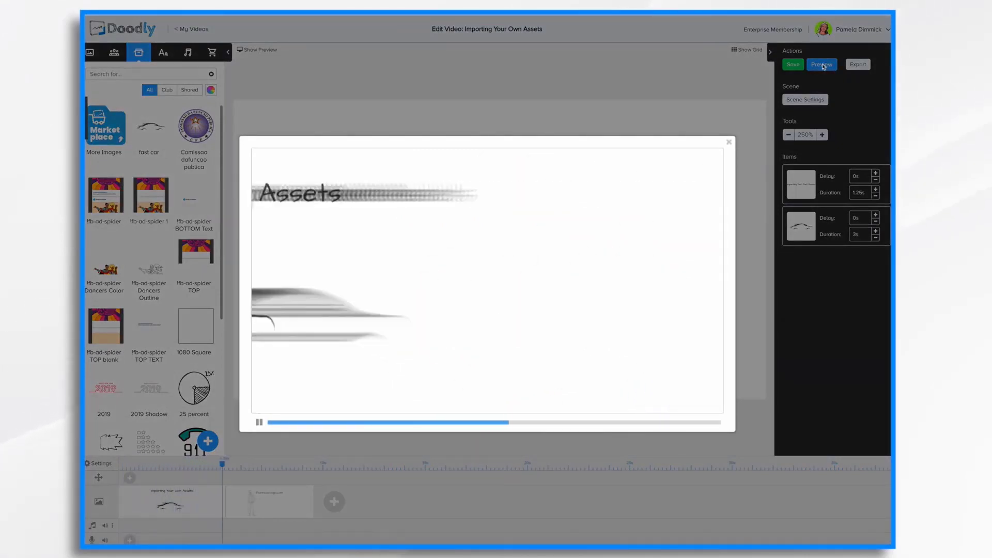
{"action": "left_click", "coordinate": [728, 143]}
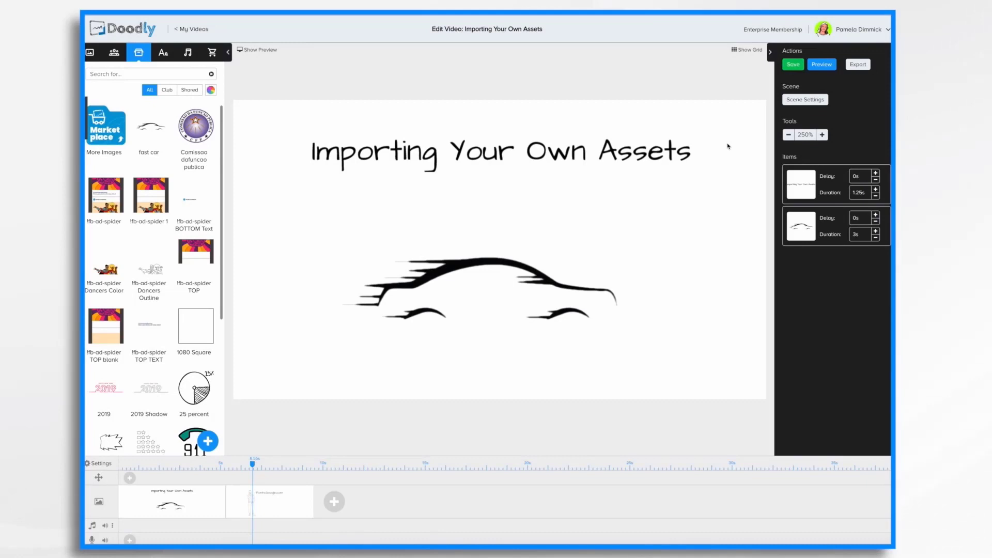
{"action": "left_click", "coordinate": [489, 258]}
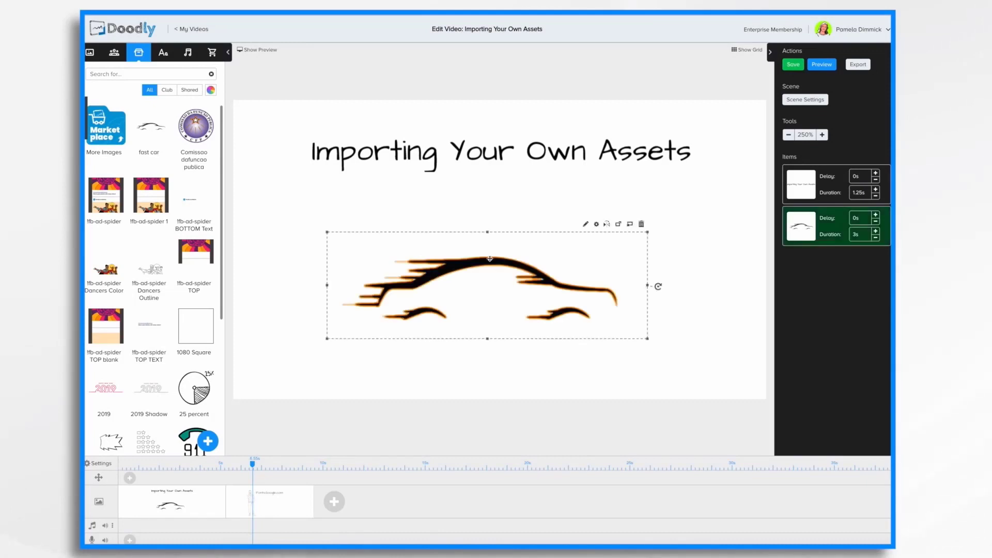
{"action": "left_click", "coordinate": [587, 225]}
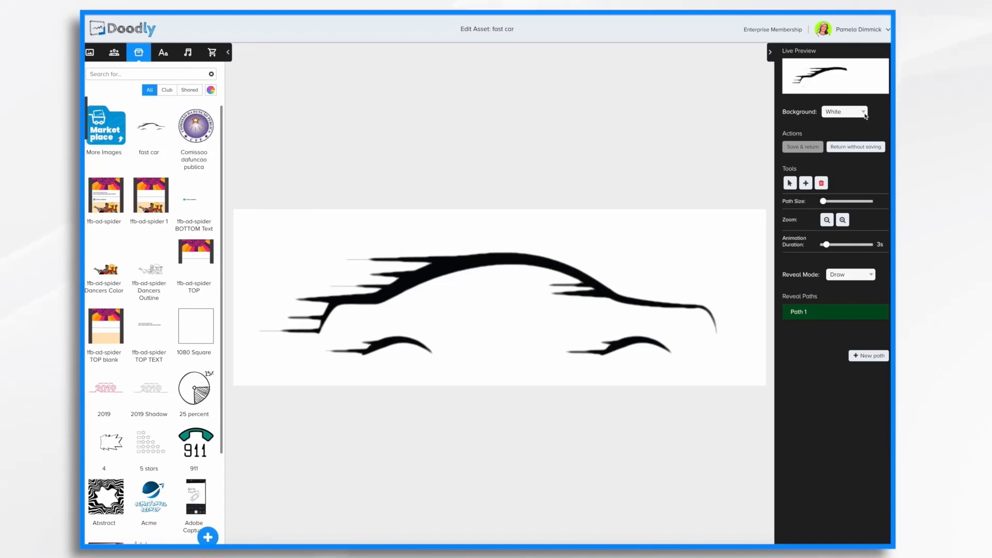
{"action": "left_click", "coordinate": [863, 113]}
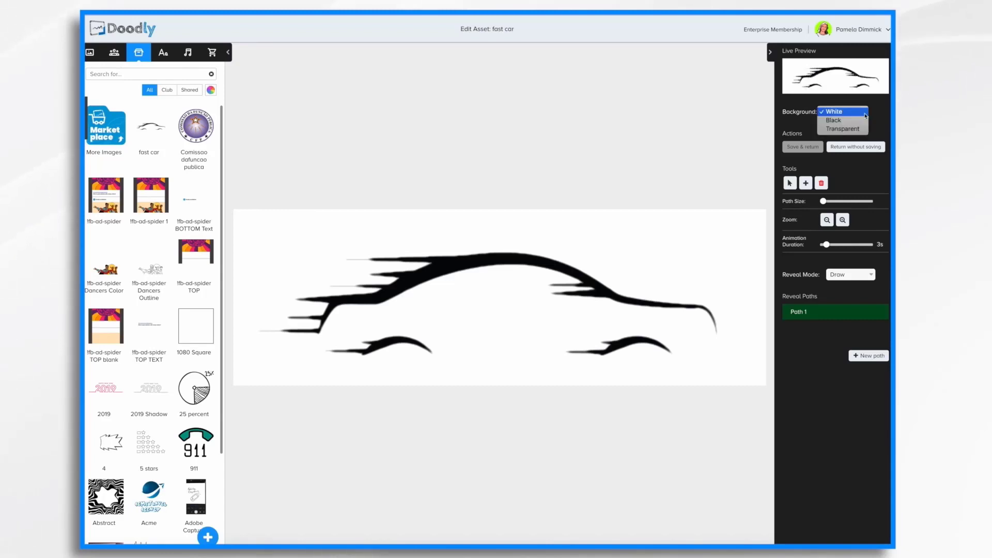
{"action": "left_click", "coordinate": [844, 121]}
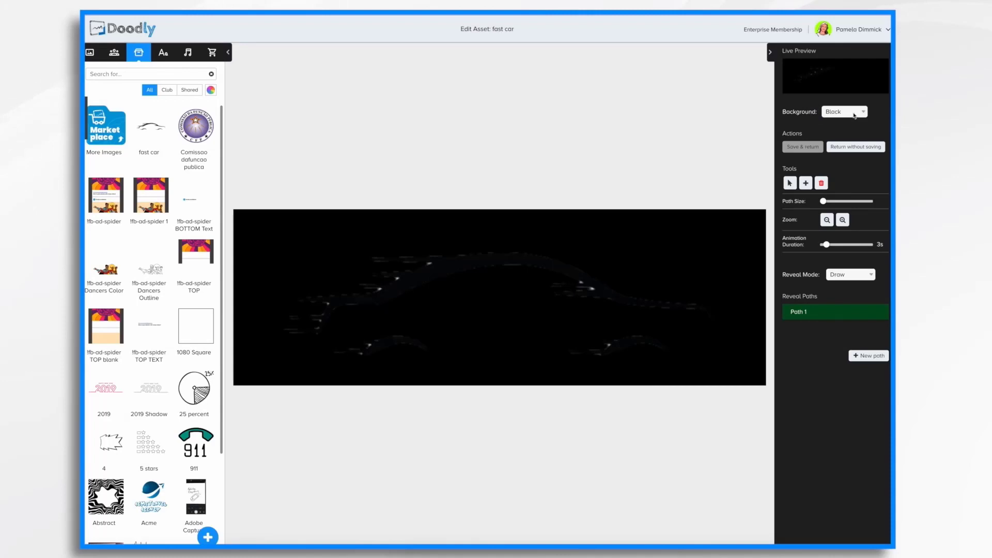
{"action": "left_click", "coordinate": [860, 112]}
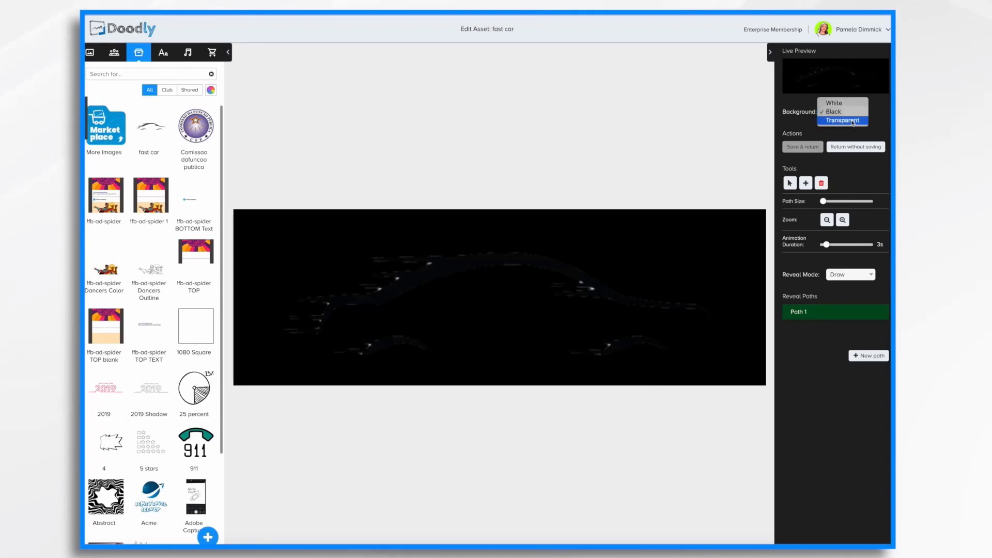
{"action": "left_click", "coordinate": [853, 121]}
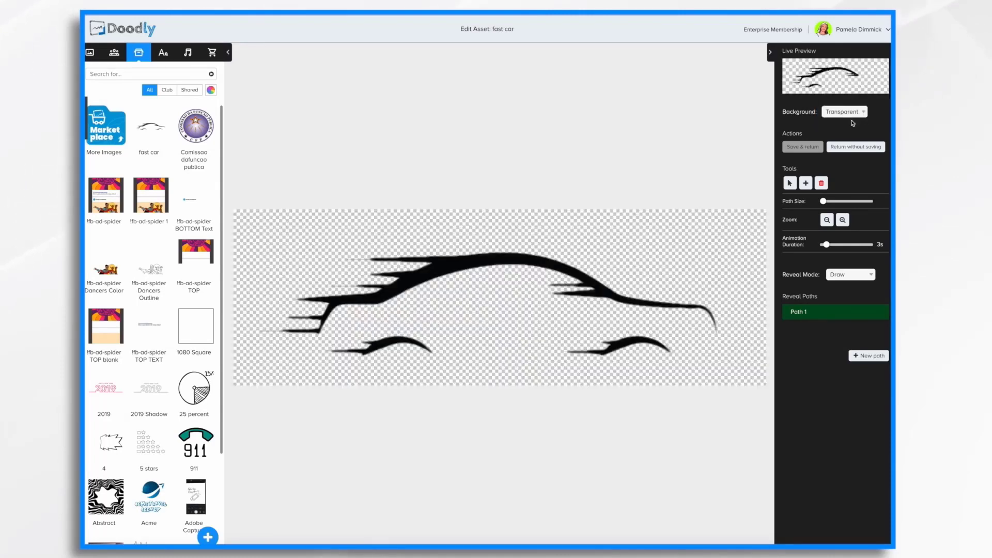
{"action": "left_click", "coordinate": [847, 113]}
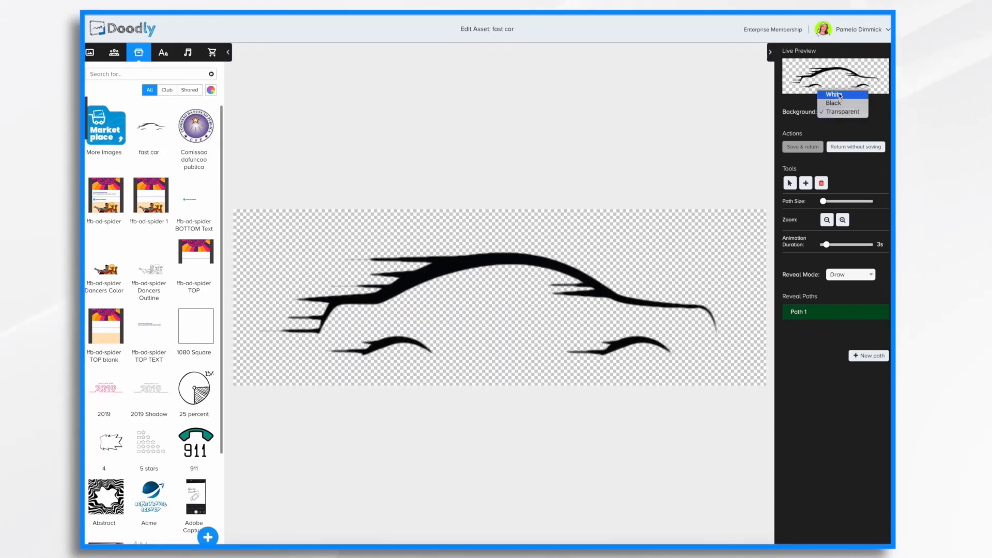
{"action": "left_click", "coordinate": [834, 95]}
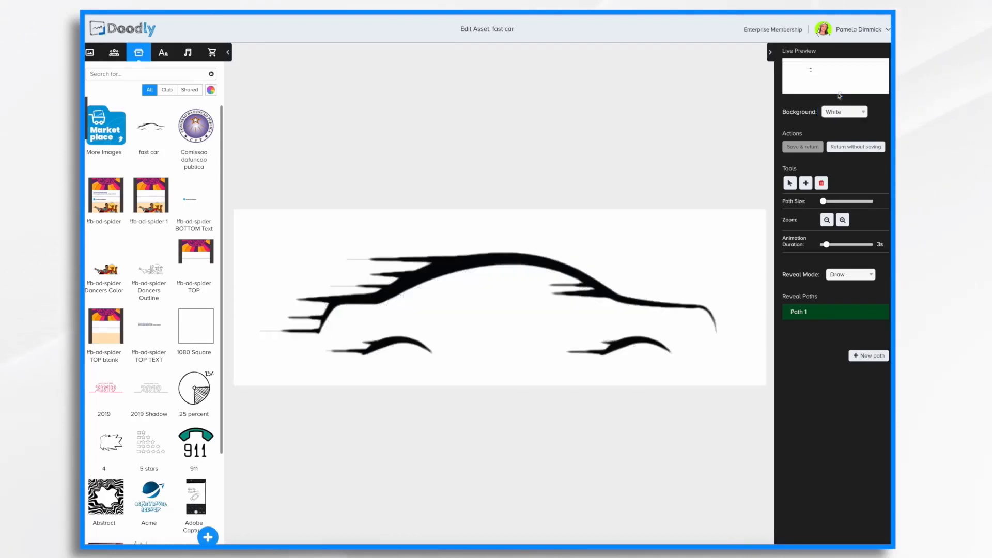
Raise the car's Path Size slightly and keep Draw as its reveal mode
{"action": "left_click", "coordinate": [811, 146]}
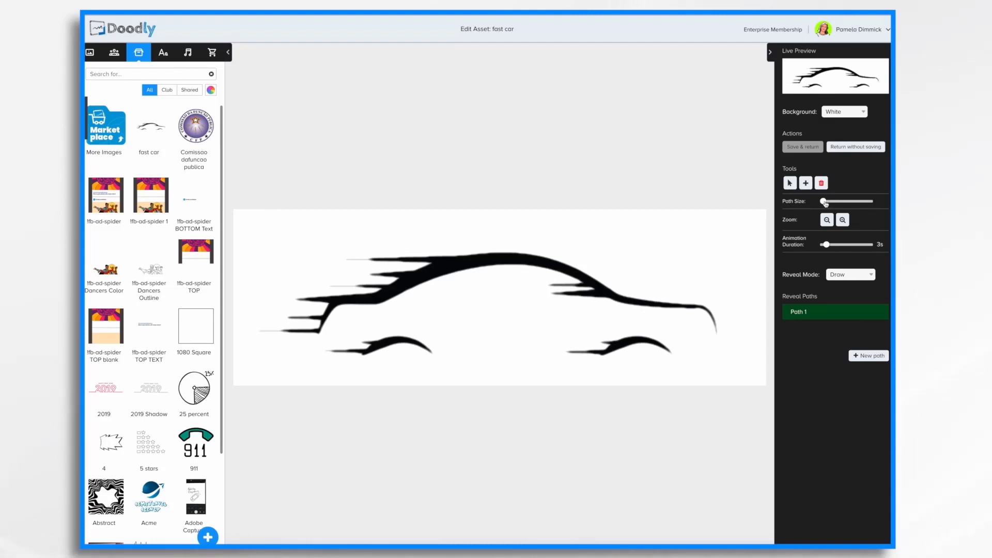
{"action": "mouse_move", "coordinate": [825, 203]}
{"action": "left_mouse_down"}
{"action": "mouse_move", "coordinate": [837, 204]}
{"action": "mouse_move", "coordinate": [814, 205]}
{"action": "left_mouse_up"}
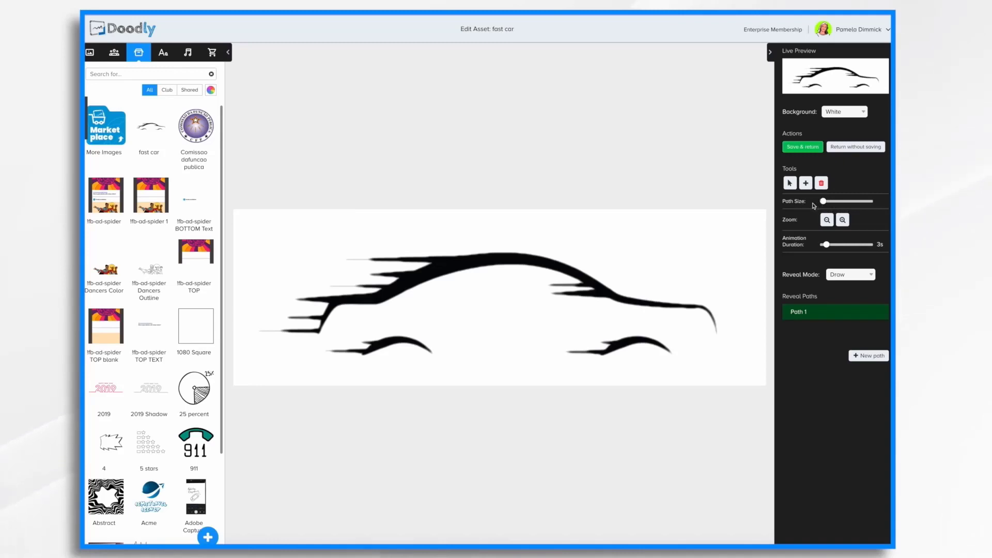
{"action": "left_click", "coordinate": [843, 220]}
{"action": "left_click", "coordinate": [842, 220]}
{"action": "left_click", "coordinate": [827, 220]}
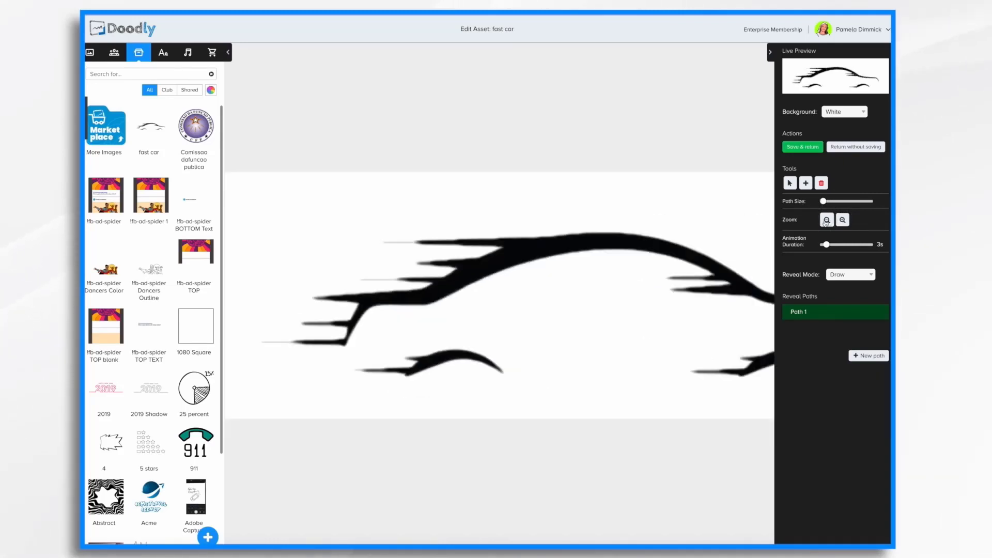
{"action": "left_click", "coordinate": [826, 220]}
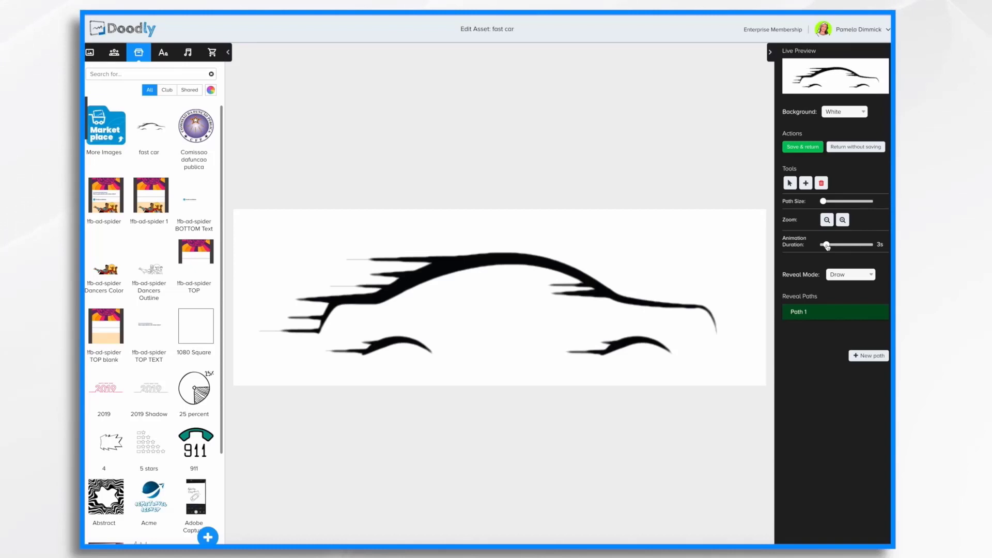
{"action": "left_click", "coordinate": [864, 275]}
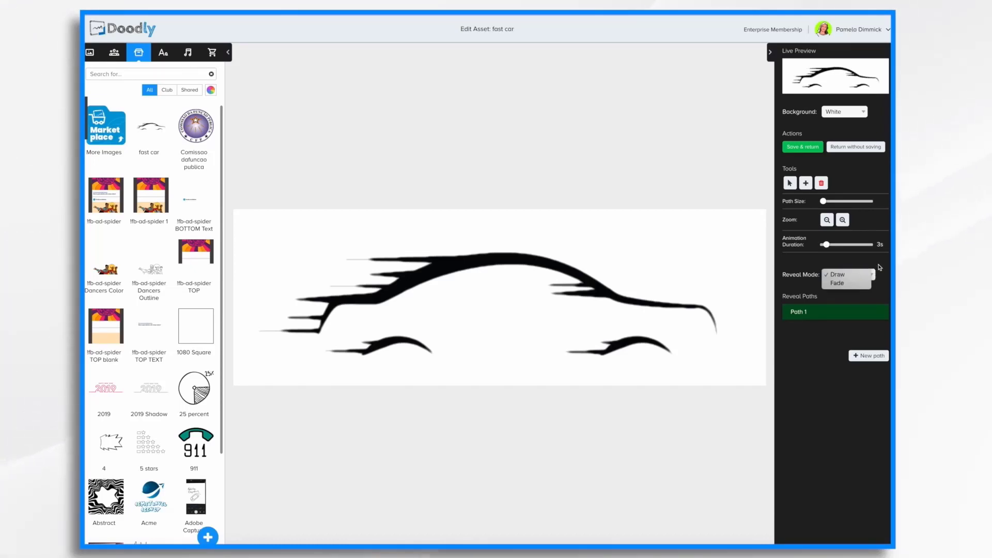
{"action": "left_click", "coordinate": [880, 267]}
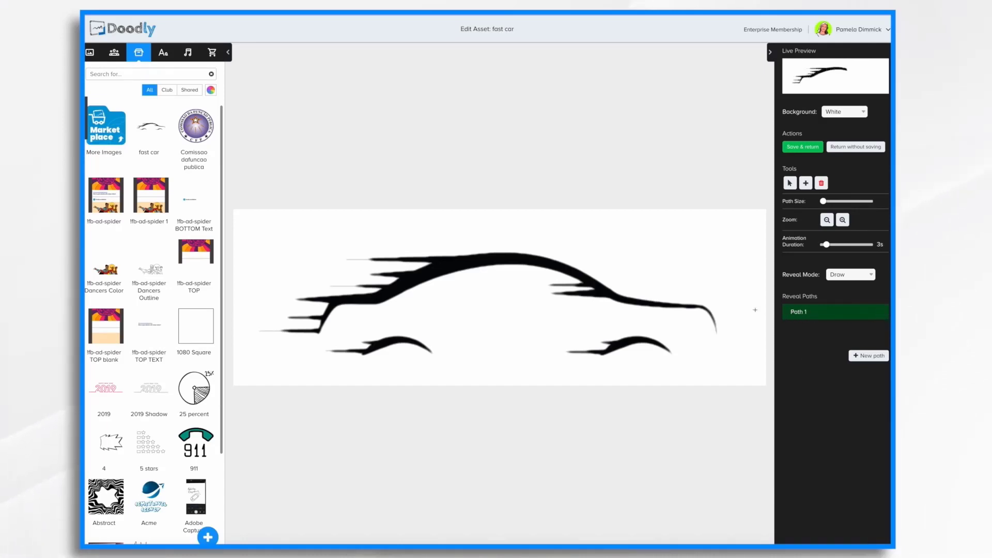
Trace Path 1 from the tail along the whole roofline, thicken it, and start Path 2
{"action": "left_click_drag", "start_coordinate": [646, 424], "coordinate": [717, 333]}
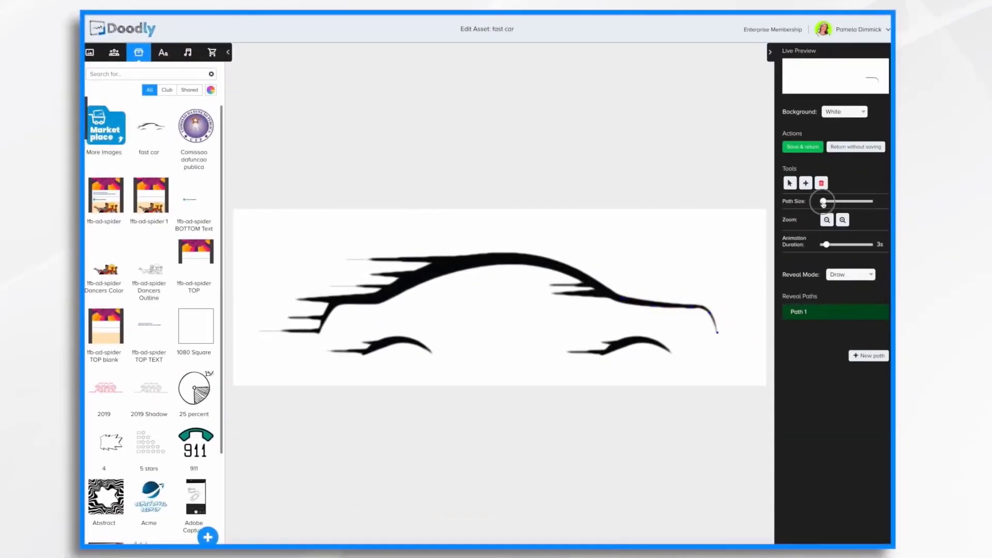
{"action": "mouse_move", "coordinate": [823, 202]}
{"action": "left_mouse_down"}
{"action": "mouse_move", "coordinate": [833, 202]}
{"action": "mouse_move", "coordinate": [825, 204]}
{"action": "left_mouse_up"}
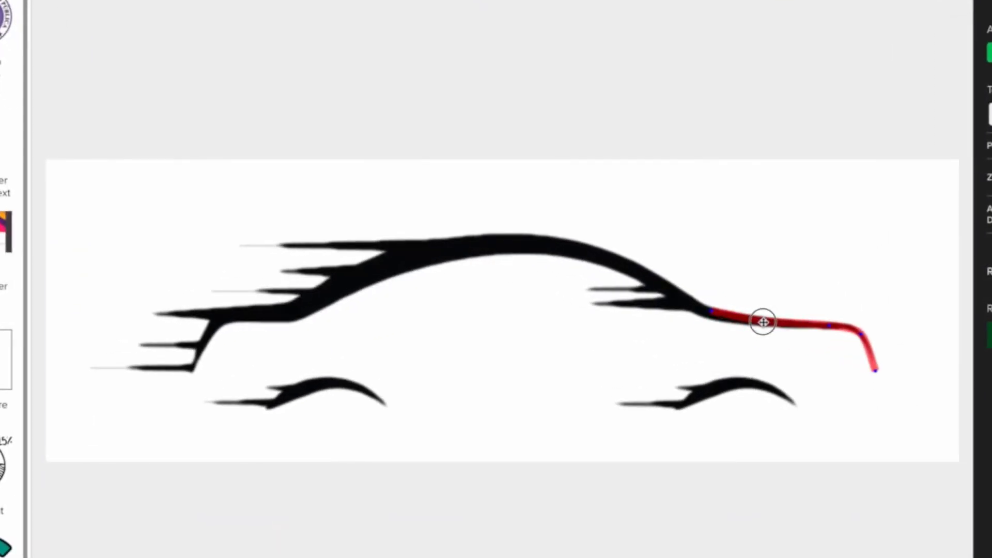
{"action": "left_click", "coordinate": [763, 322]}
{"action": "left_click", "coordinate": [643, 266]}
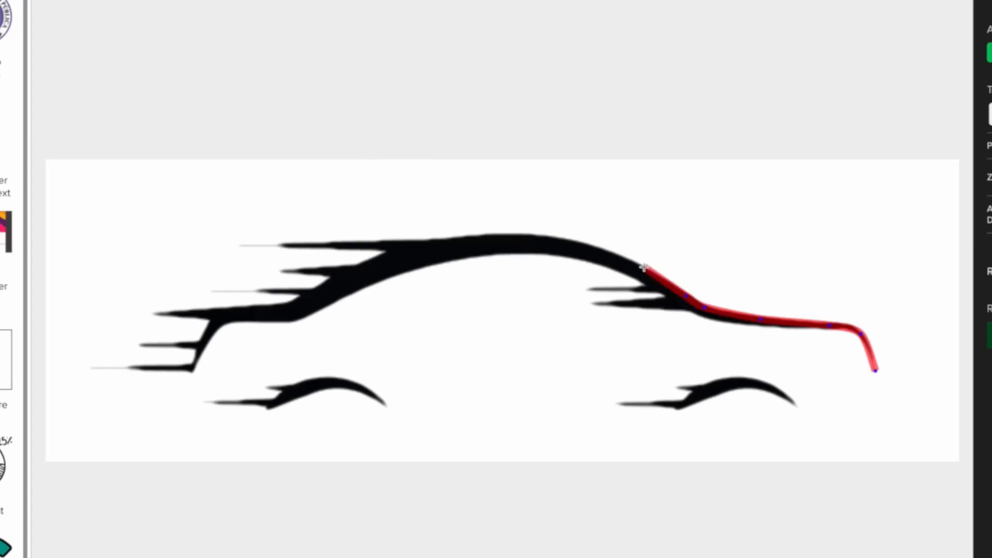
{"action": "left_click", "coordinate": [598, 248]}
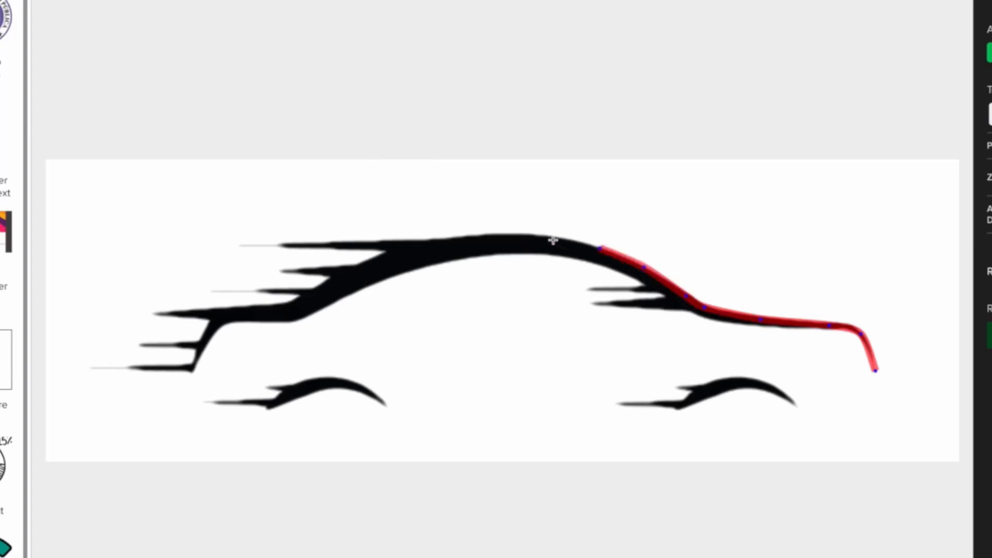
{"action": "left_click", "coordinate": [552, 240]}
{"action": "left_click", "coordinate": [499, 237]}
{"action": "left_click", "coordinate": [429, 241]}
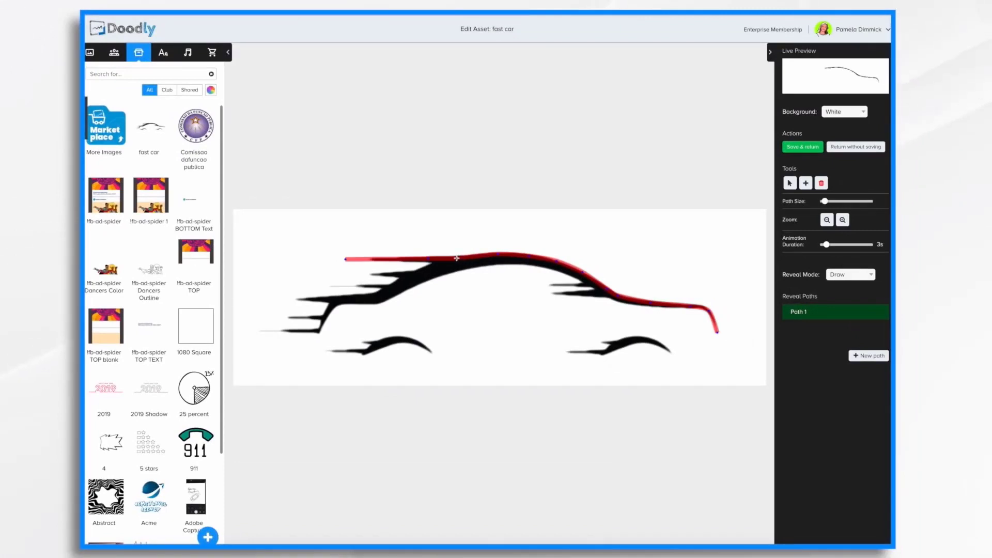
{"action": "left_click", "coordinate": [345, 259]}
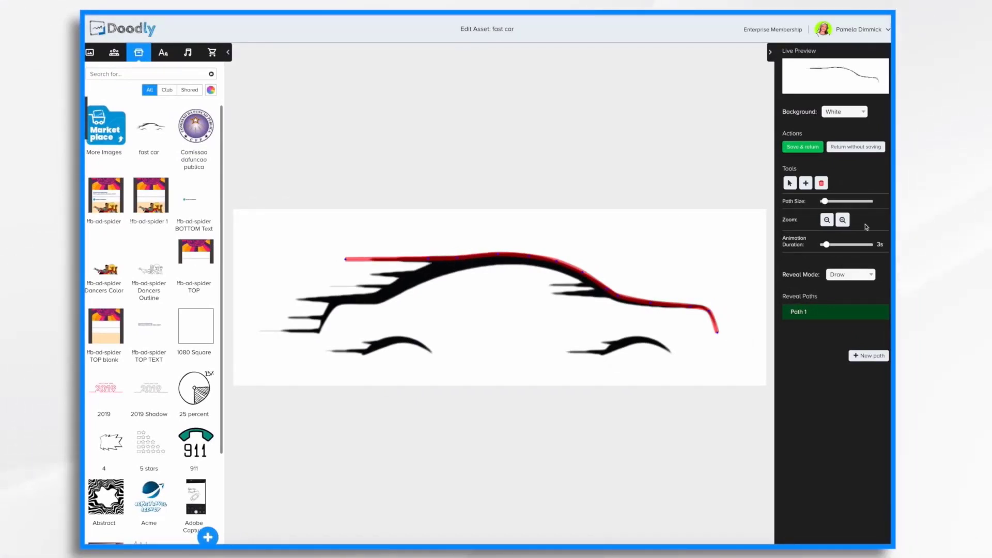
{"action": "left_click_drag", "start_coordinate": [825, 202], "coordinate": [826, 202]}
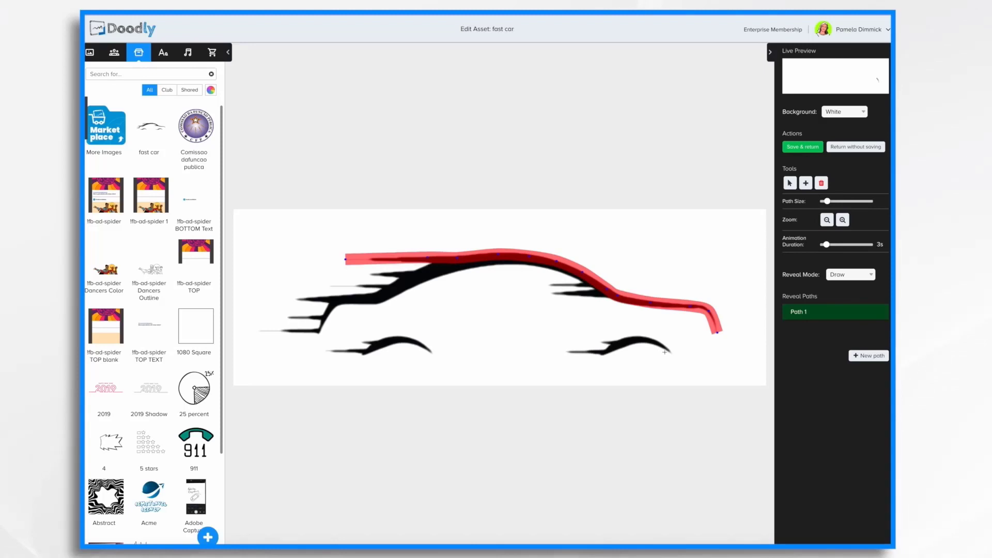
{"action": "left_click", "coordinate": [874, 356]}
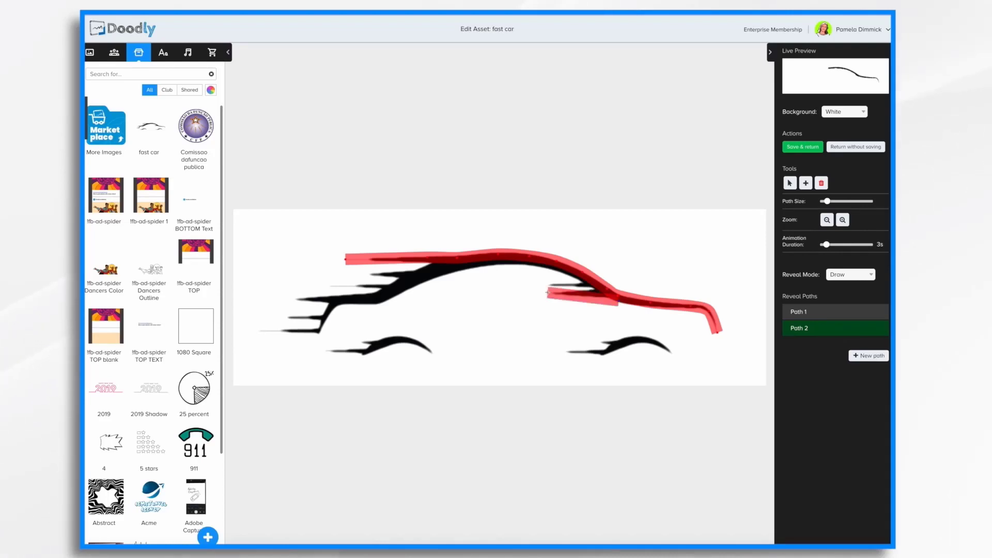
Draw Path 2 over the upper streaks to the front tip, then a short Path 3
{"action": "mouse_move", "coordinate": [599, 293]}
{"action": "left_mouse_down"}
{"action": "mouse_move", "coordinate": [458, 264]}
{"action": "mouse_move", "coordinate": [408, 272]}
{"action": "left_mouse_up"}
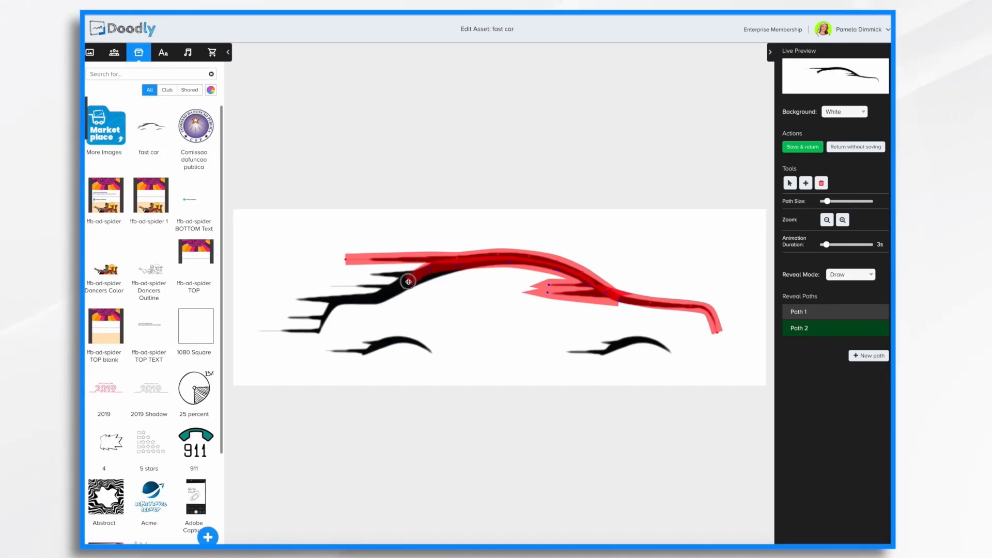
{"action": "left_click", "coordinate": [384, 292]}
{"action": "left_click", "coordinate": [373, 298]}
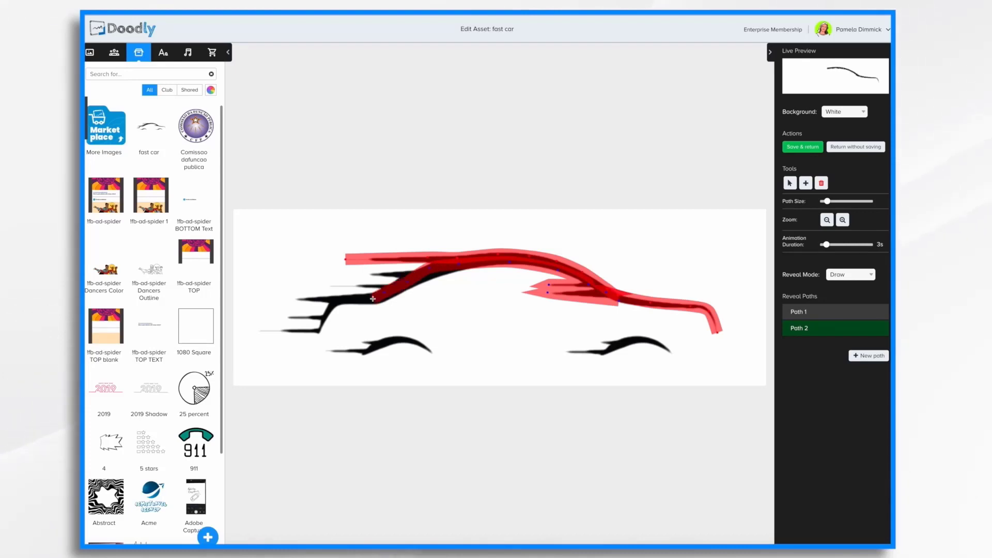
{"action": "left_click", "coordinate": [336, 300]}
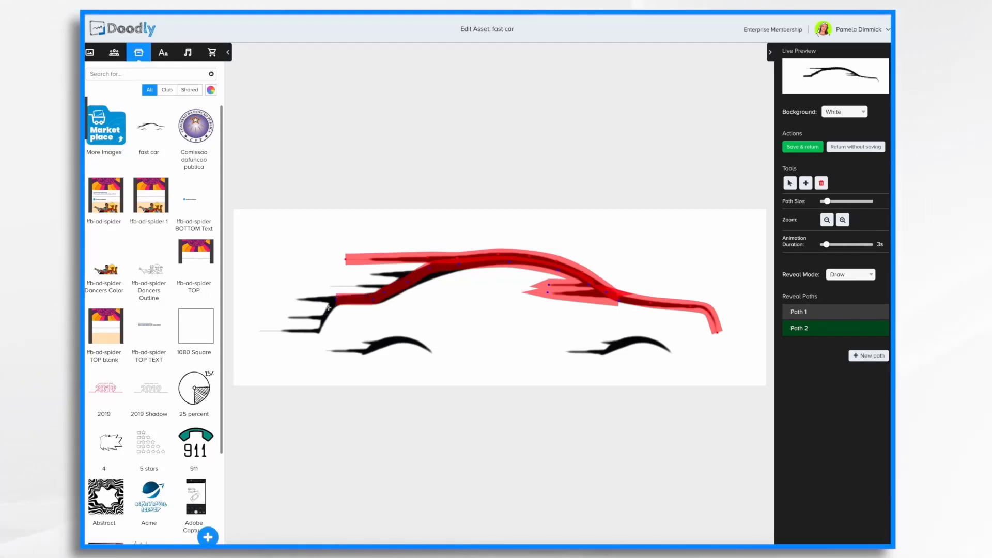
{"action": "left_click", "coordinate": [320, 332]}
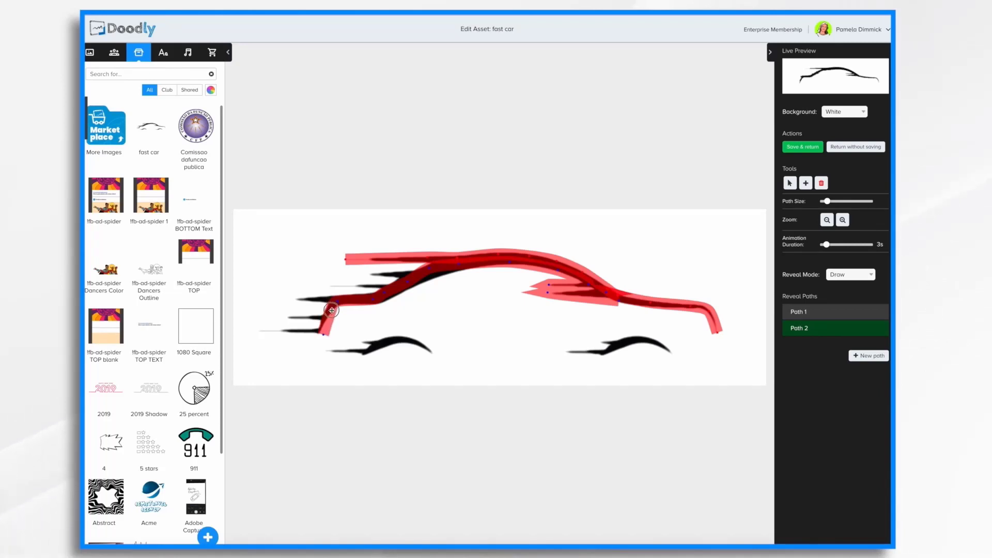
{"action": "left_click", "coordinate": [409, 283]}
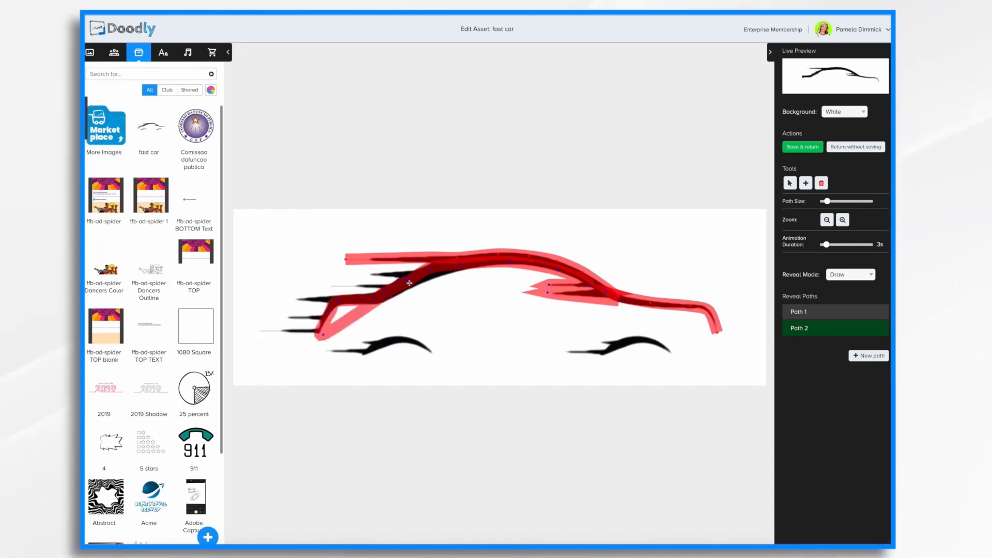
{"action": "key", "text": "ctrl+z"}
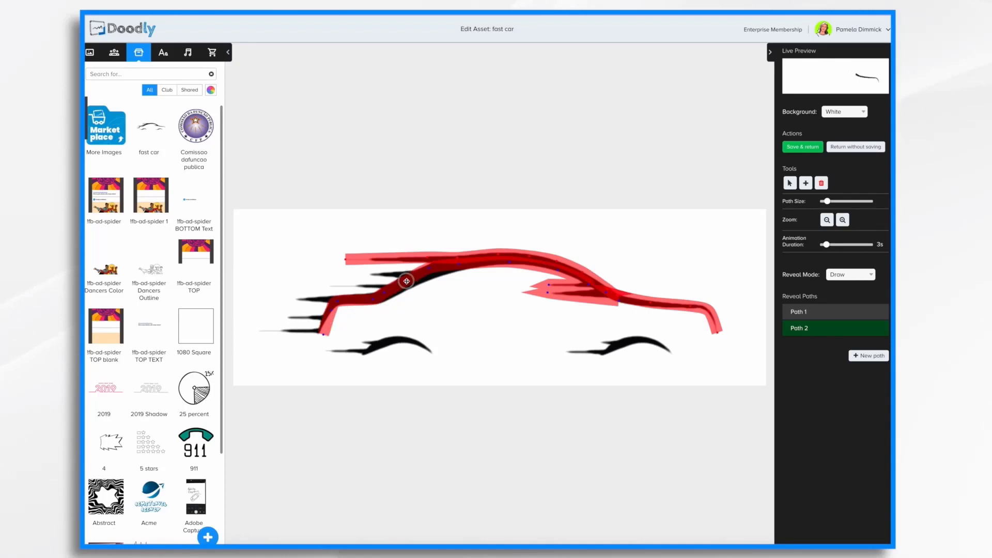
{"action": "left_click", "coordinate": [407, 282]}
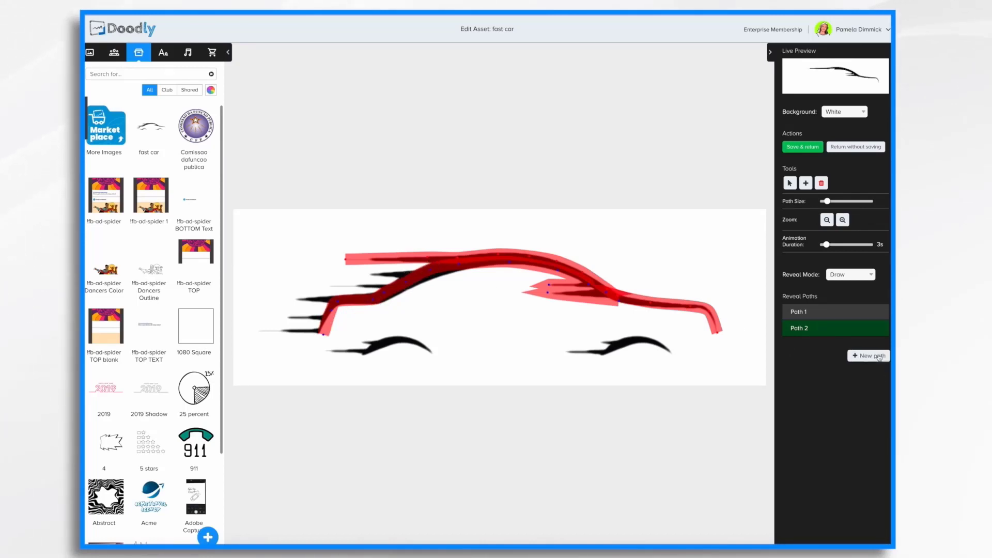
{"action": "left_click", "coordinate": [875, 356]}
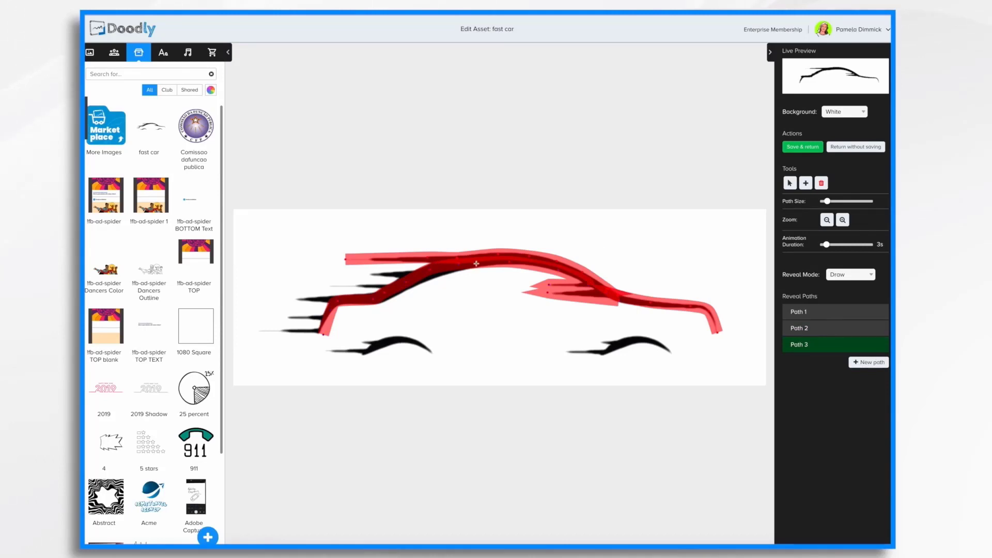
{"action": "left_click", "coordinate": [376, 307]}
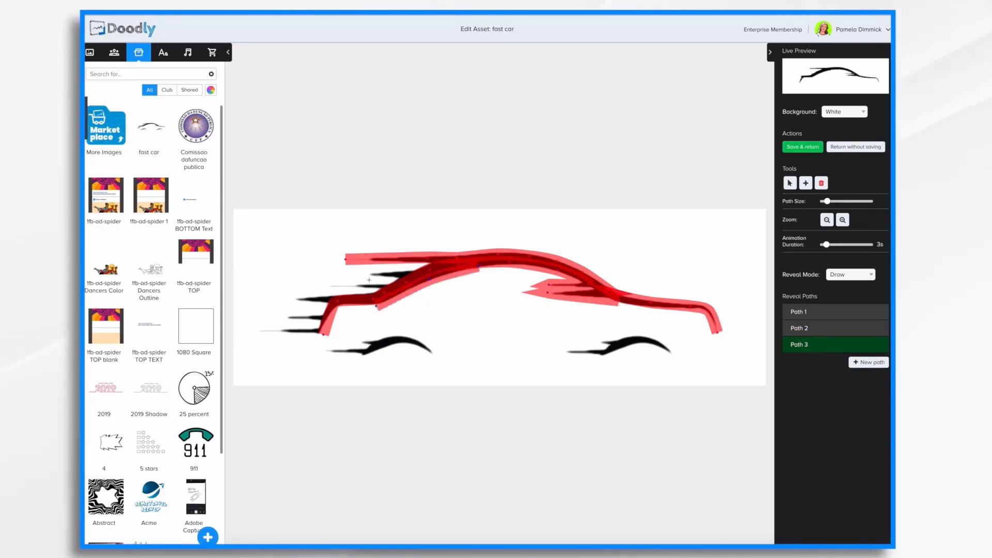
Zigzag Path 4 across the speed streaks to the leftmost streak tip
{"action": "left_click", "coordinate": [872, 364]}
{"action": "left_click", "coordinate": [416, 271]}
{"action": "left_click", "coordinate": [359, 273]}
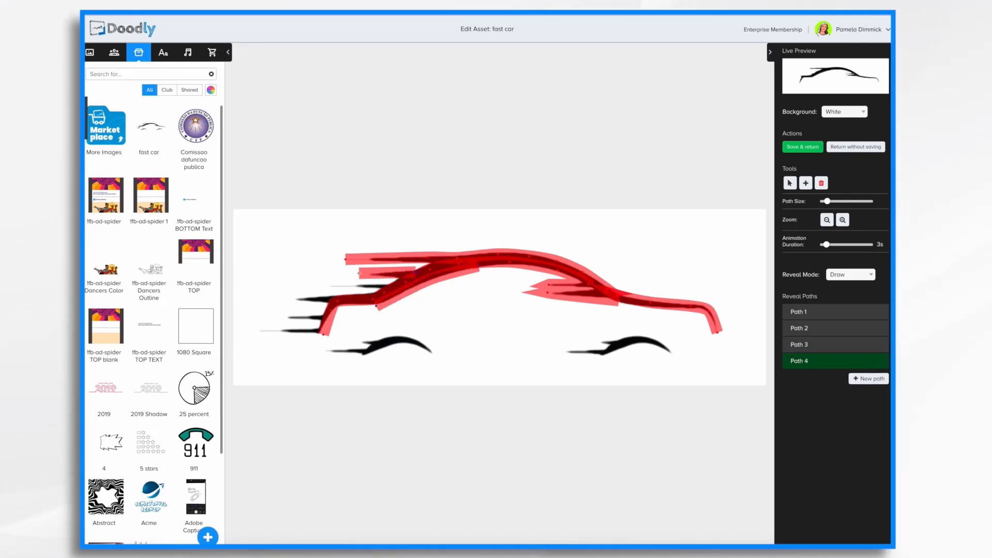
{"action": "left_click", "coordinate": [402, 281]}
{"action": "left_click", "coordinate": [326, 287]}
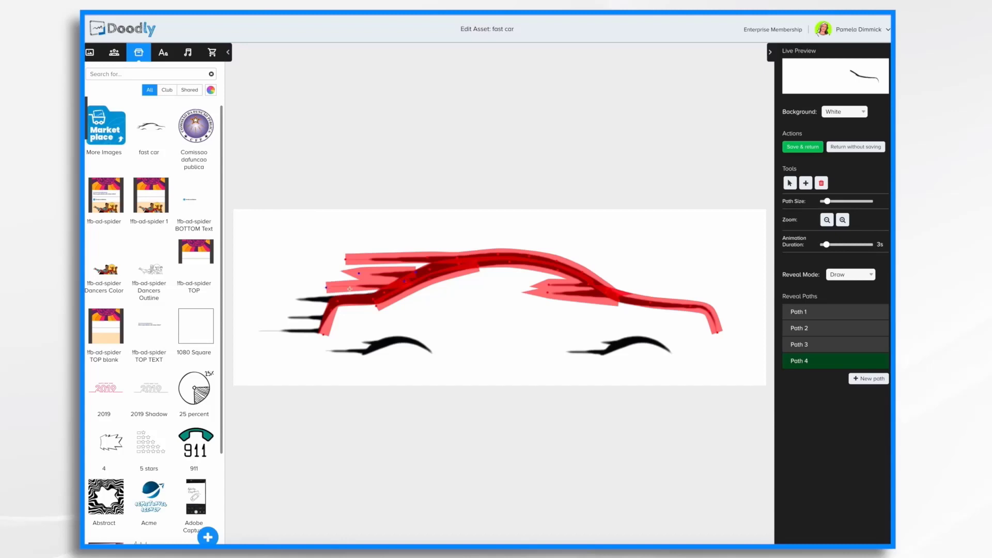
{"action": "left_click", "coordinate": [381, 294]}
{"action": "left_click", "coordinate": [292, 299]}
{"action": "left_click", "coordinate": [327, 314]}
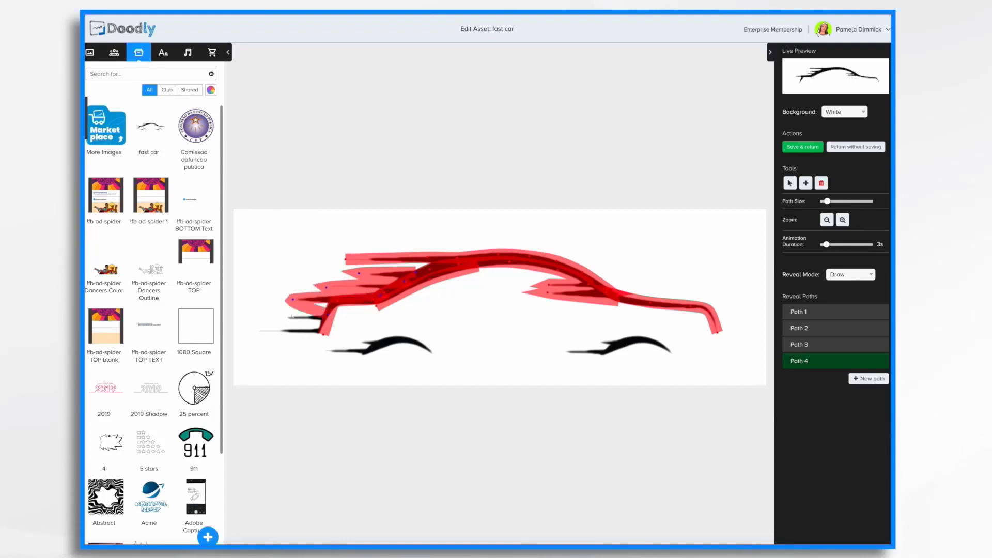
{"action": "left_click", "coordinate": [284, 317]}
{"action": "left_click", "coordinate": [320, 331]}
{"action": "left_click", "coordinate": [253, 330]}
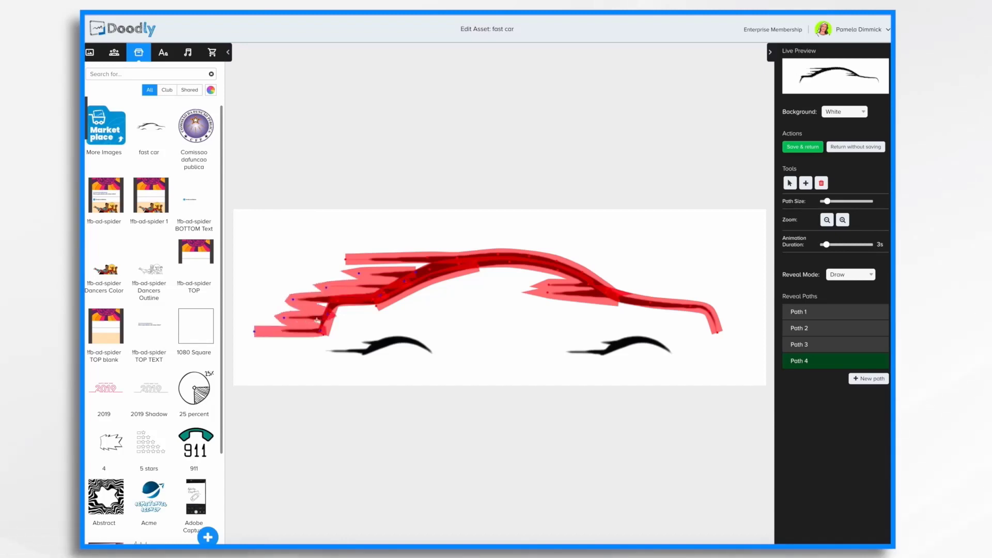
Trace Path 5 along the right wheel arch and thicken it
{"action": "left_click", "coordinate": [868, 379]}
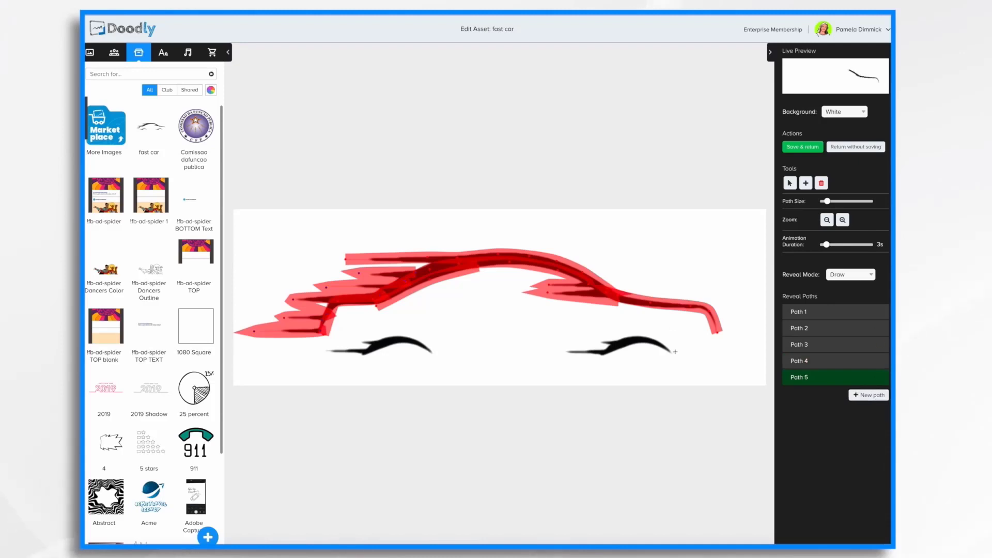
{"action": "left_click", "coordinate": [674, 356]}
{"action": "left_click", "coordinate": [657, 342]}
{"action": "left_click", "coordinate": [641, 340]}
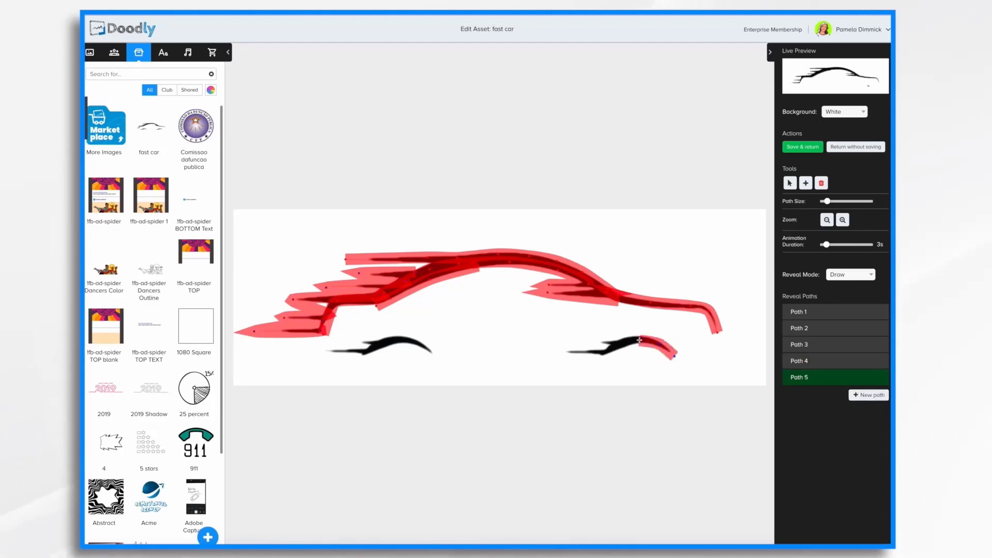
{"action": "left_click", "coordinate": [604, 353]}
{"action": "left_click", "coordinate": [564, 352]}
{"action": "left_click_drag", "start_coordinate": [828, 201], "coordinate": [834, 202]}
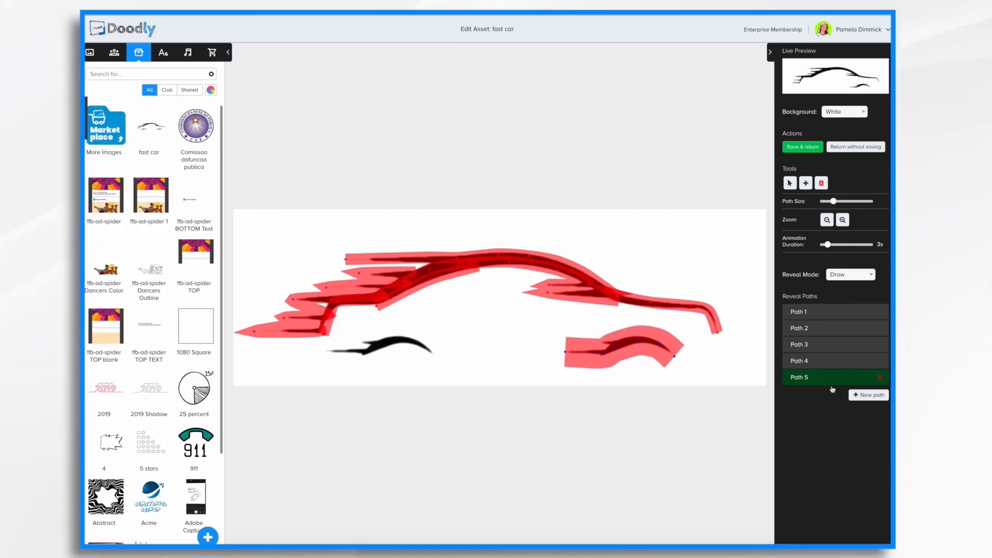
Trace Path 6 along the left wheel arch and save the asset
{"action": "left_click", "coordinate": [868, 394]}
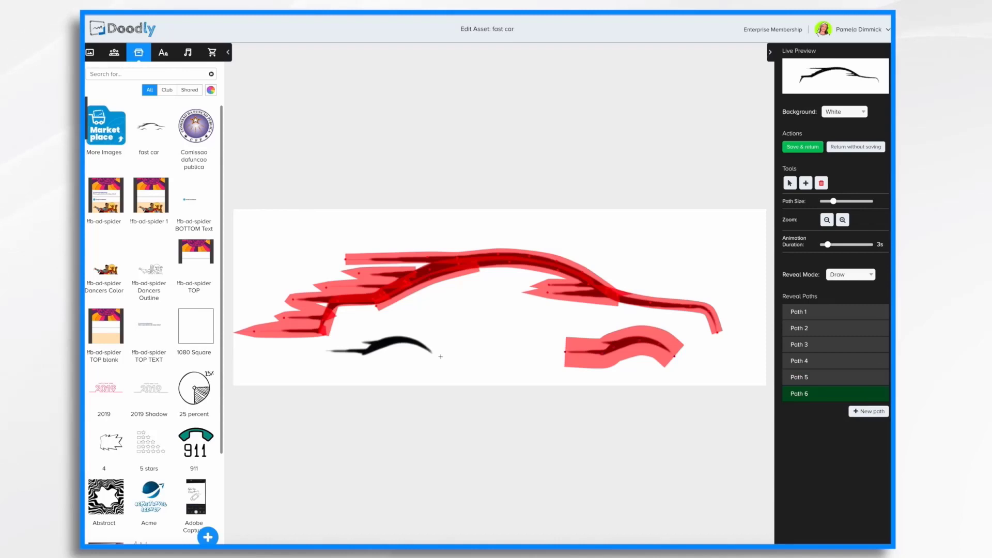
{"action": "left_click", "coordinate": [413, 341]}
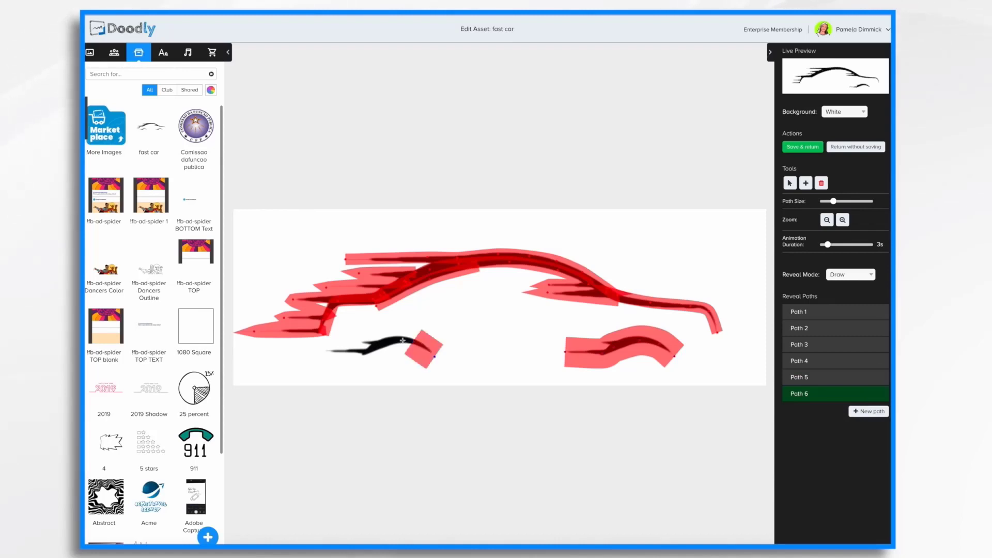
{"action": "left_click", "coordinate": [385, 341]}
{"action": "left_click", "coordinate": [355, 354]}
{"action": "left_click", "coordinate": [317, 351]}
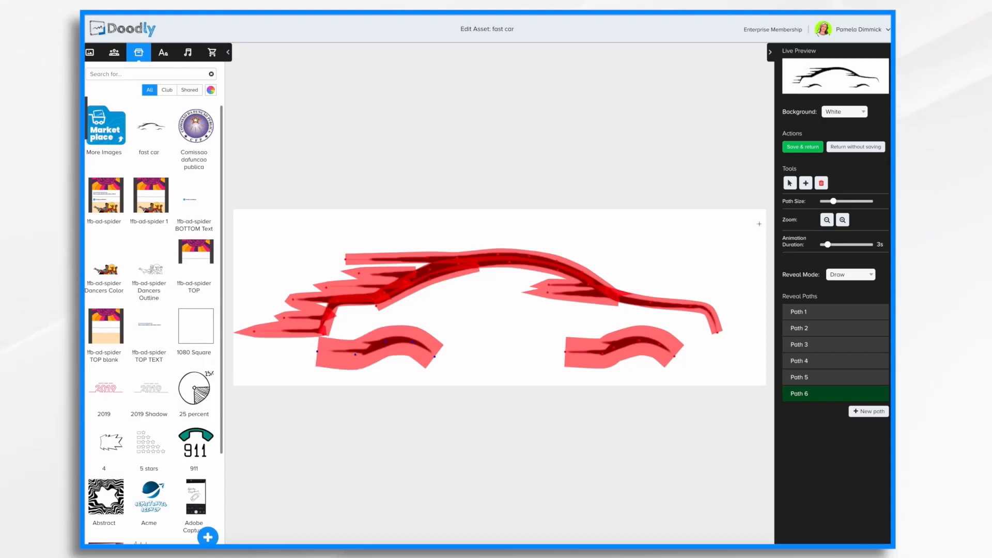
{"action": "left_click", "coordinate": [808, 147]}
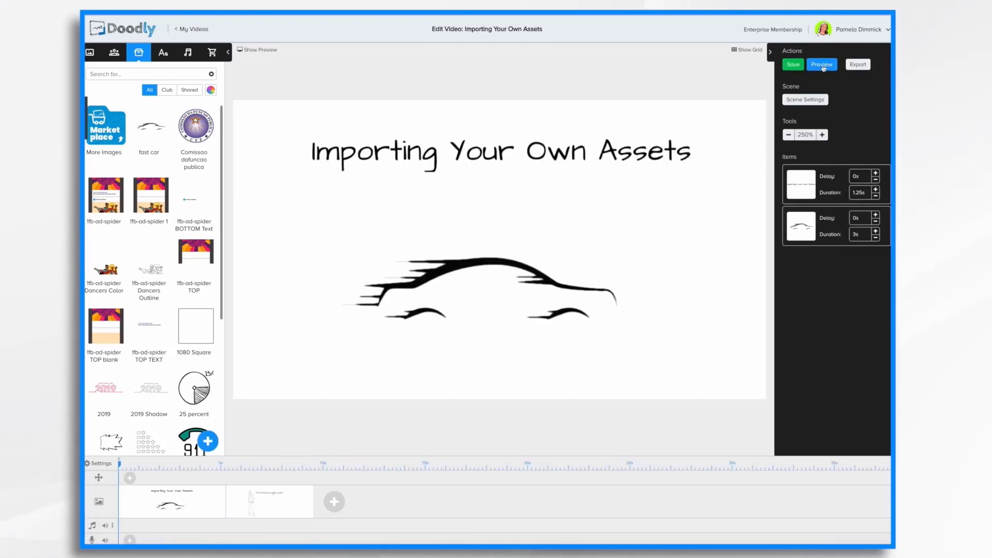
Preview the video, then select the car and open it in Edit Asset
{"action": "left_click", "coordinate": [822, 65]}
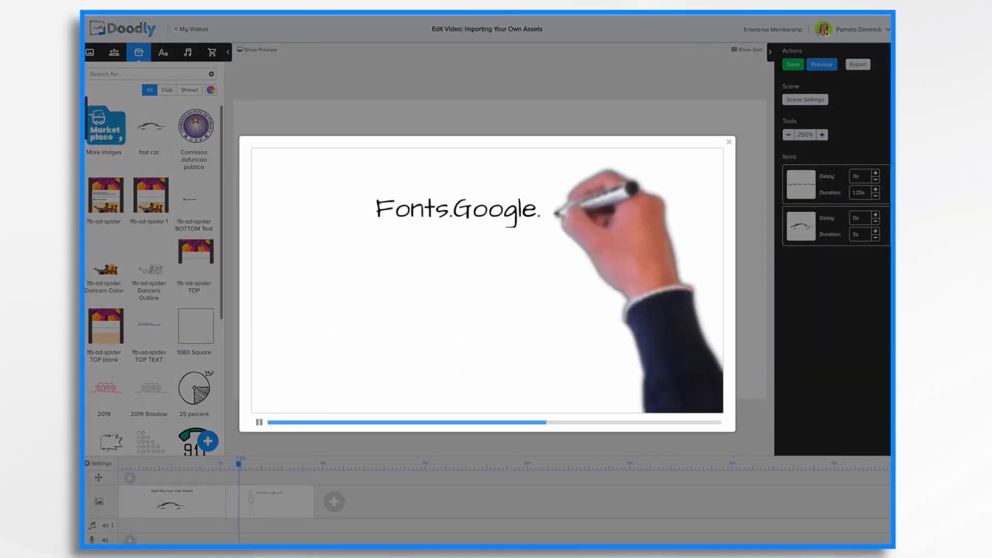
{"action": "left_click", "coordinate": [728, 141]}
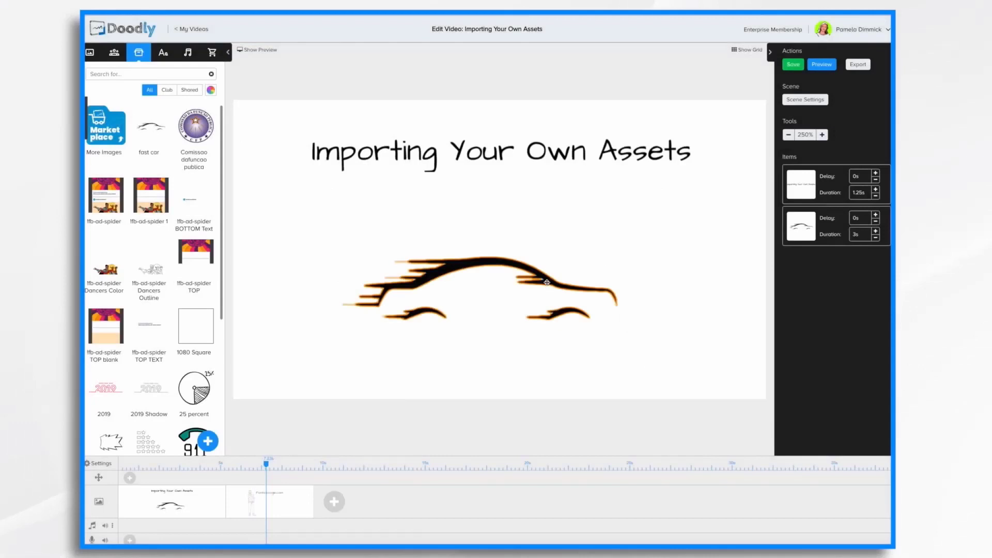
{"action": "left_click", "coordinate": [546, 282]}
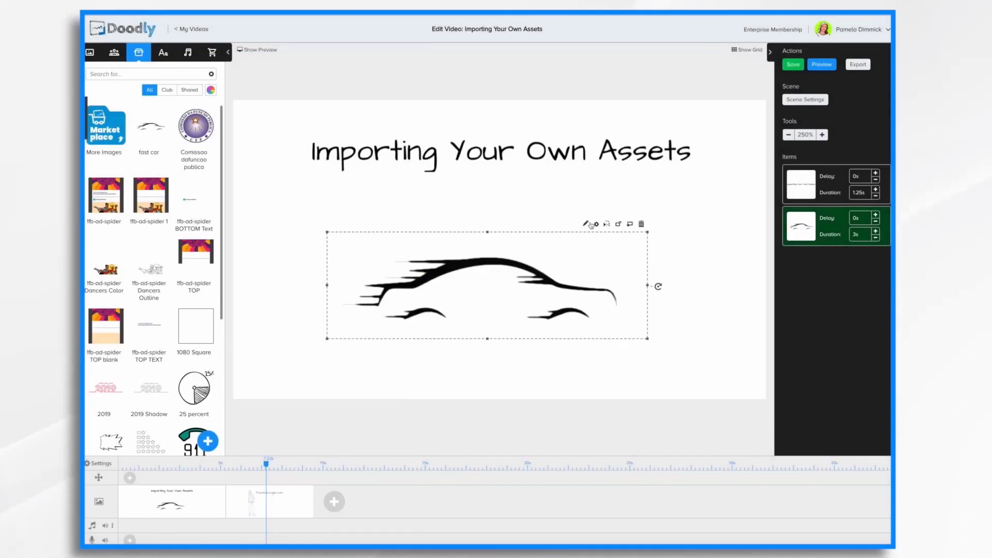
{"action": "left_click", "coordinate": [586, 224]}
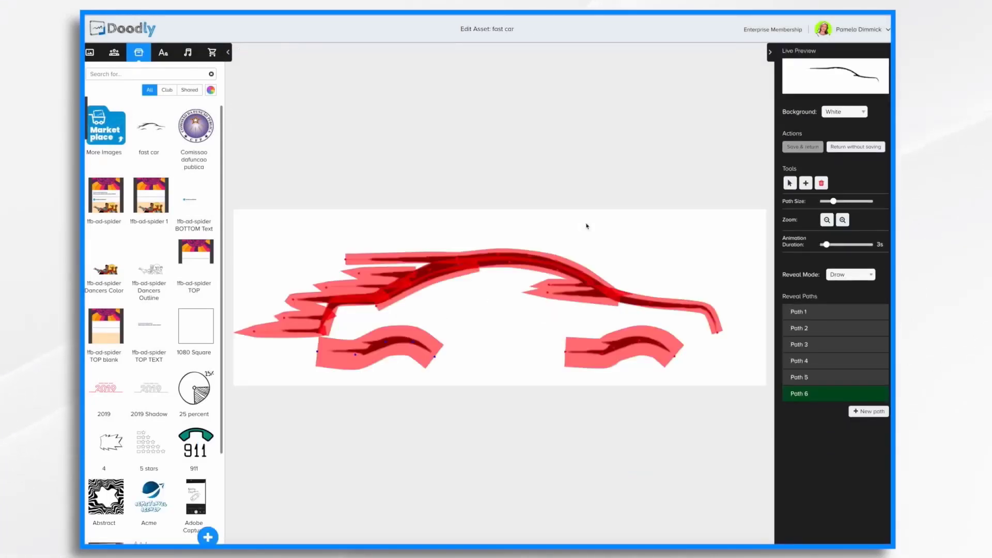
{"action": "left_click", "coordinate": [842, 220]}
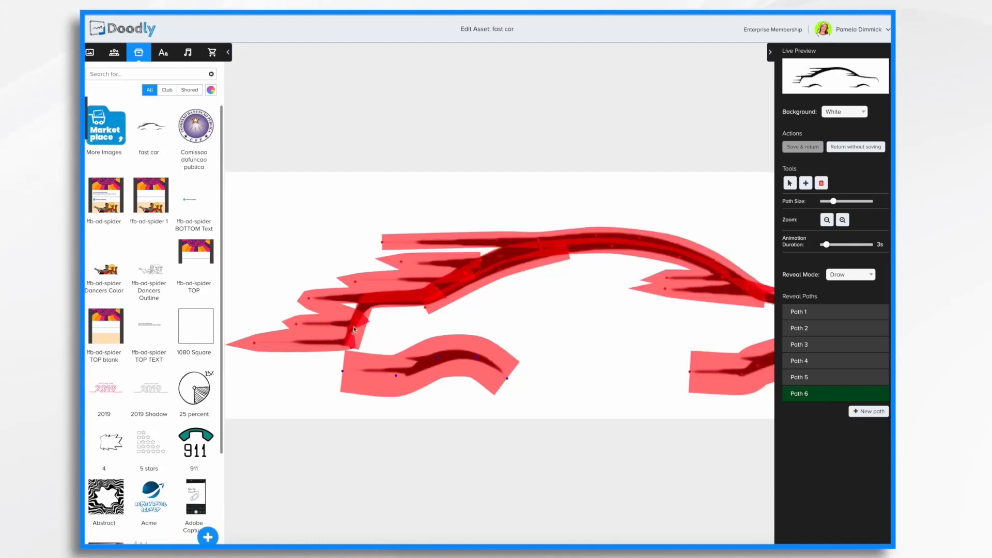
{"action": "left_click", "coordinate": [481, 263]}
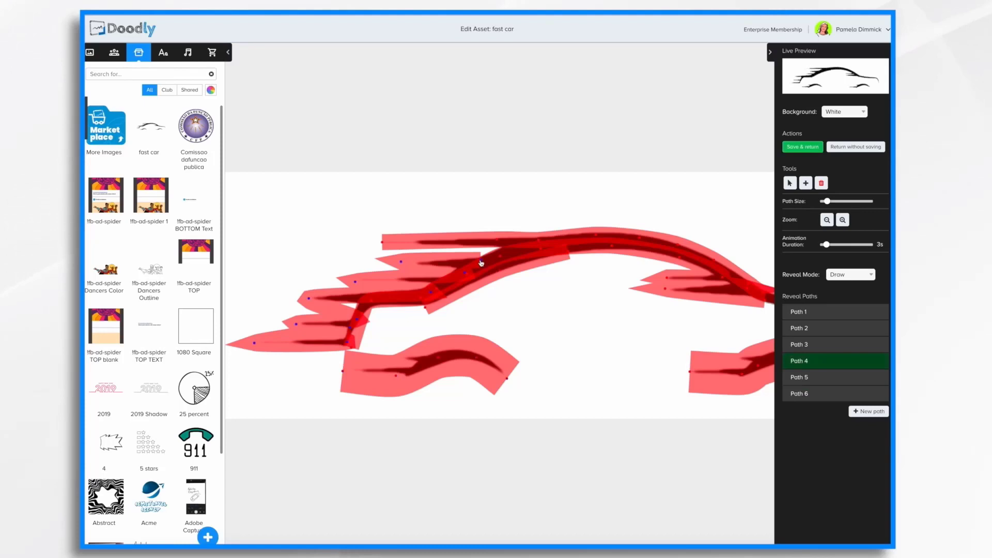
{"action": "left_click", "coordinate": [491, 261]}
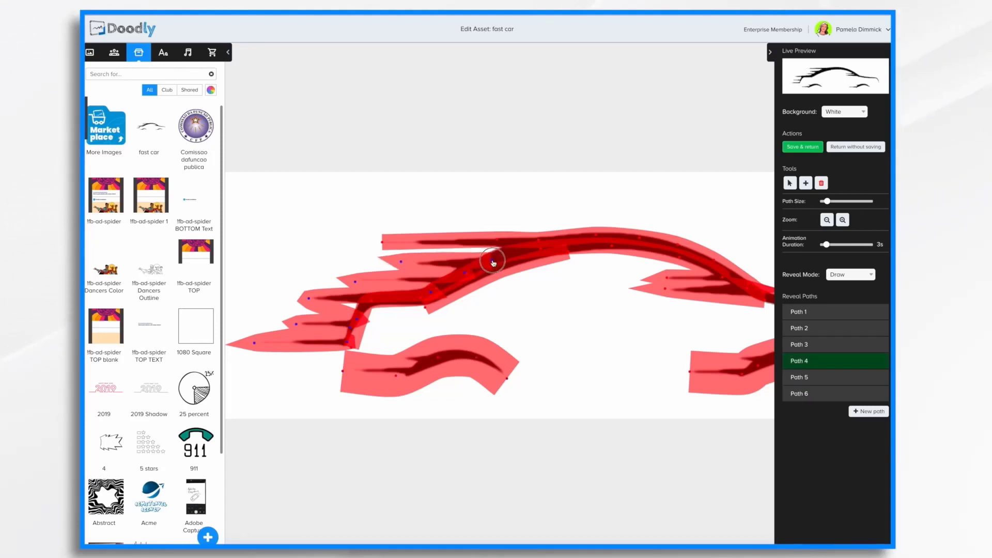
{"action": "scroll", "coordinate": [642, 283], "scroll_direction": "right", "scroll_amount": 1}
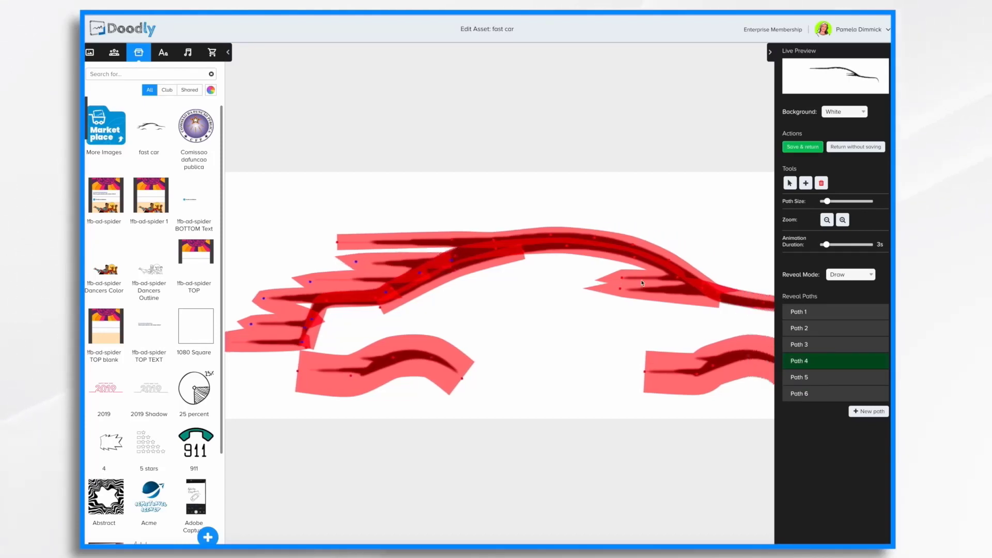
{"action": "scroll", "coordinate": [642, 283], "scroll_direction": "right", "scroll_amount": 3}
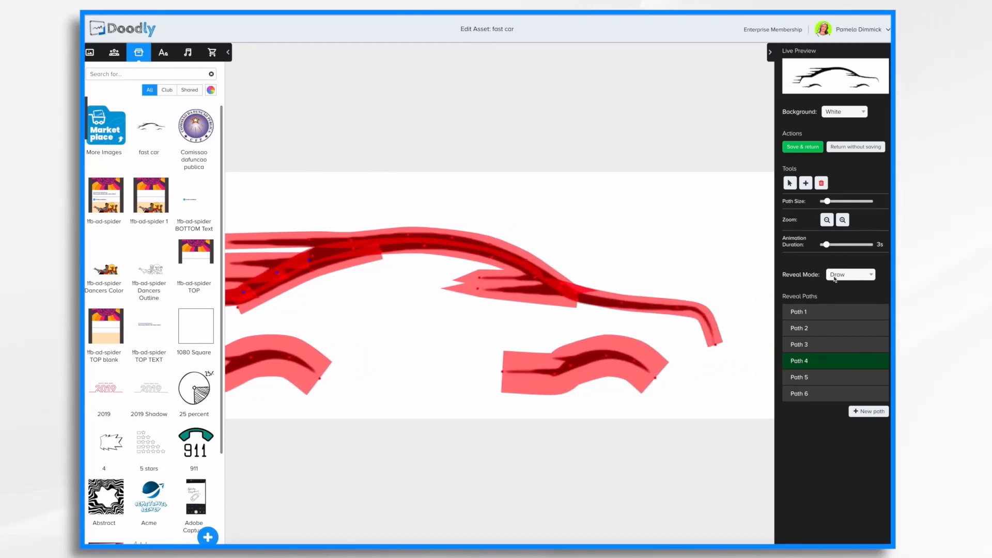
{"action": "left_click", "coordinate": [827, 221]}
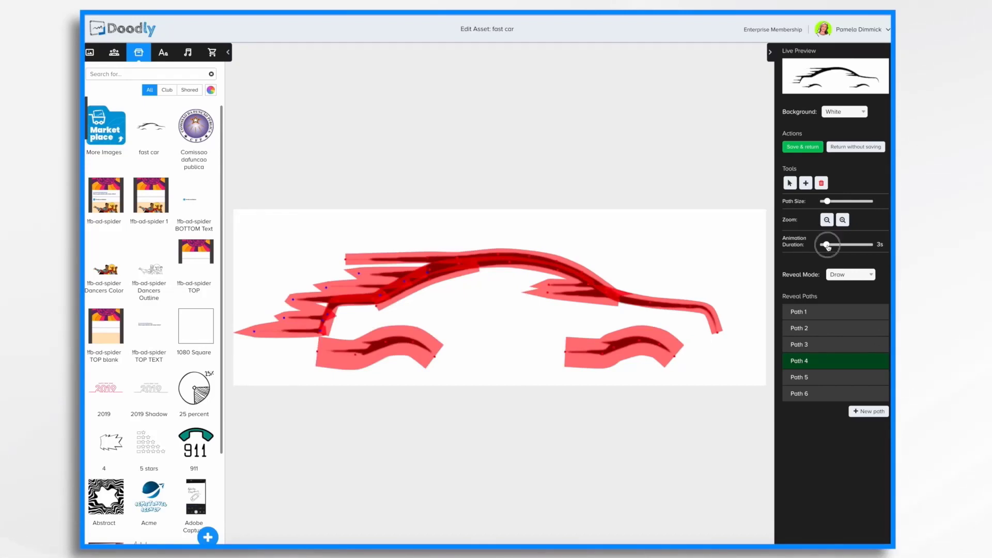
Set the animation duration to 6s and discard trial points added to Path 1
{"action": "left_click_drag", "start_coordinate": [828, 248], "coordinate": [833, 248]}
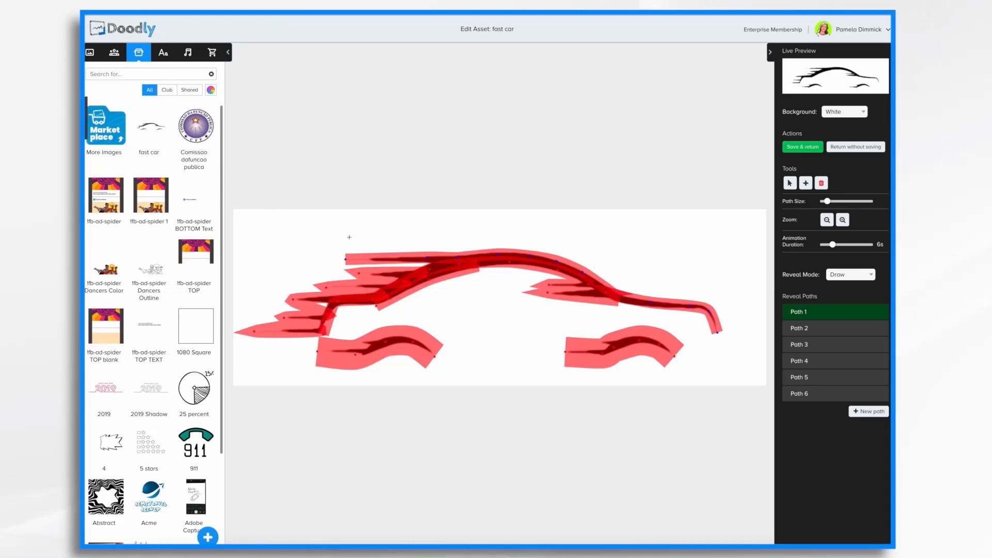
{"action": "left_click", "coordinate": [349, 231]}
{"action": "left_click", "coordinate": [421, 235]}
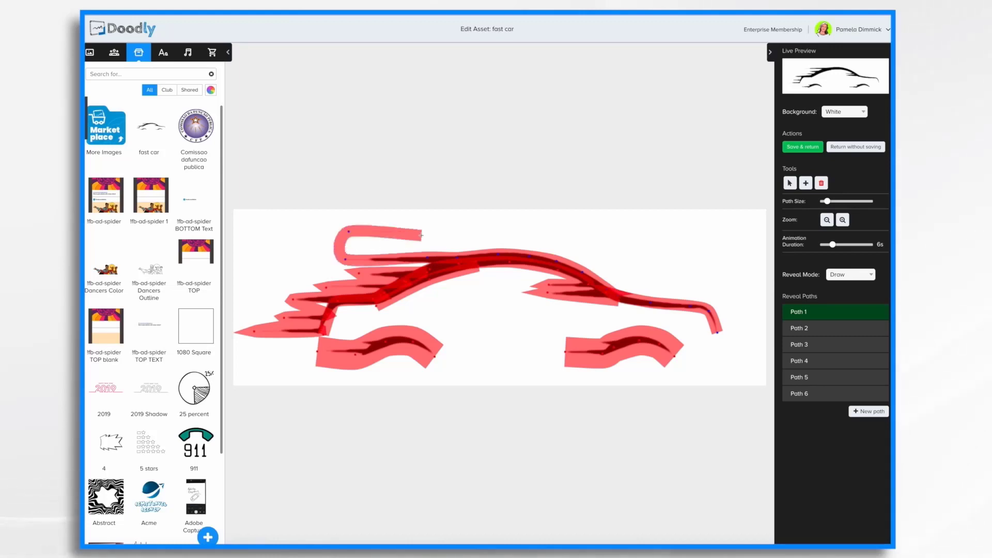
{"action": "key", "text": "ctrl+z"}
{"action": "key", "text": "ctrl+z"}
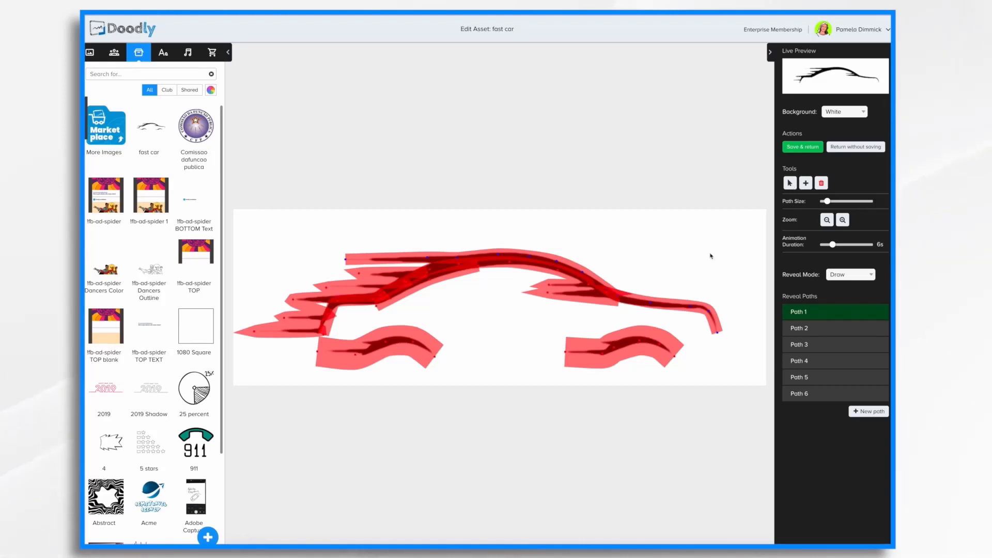
Reshape Path 6's points on the left wheel arch and save the asset
{"action": "left_click", "coordinate": [634, 349]}
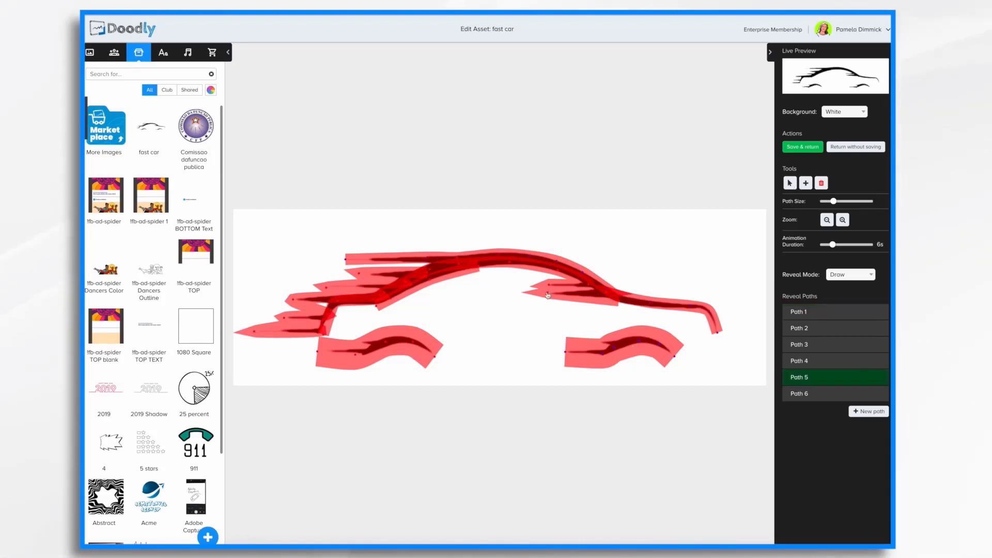
{"action": "left_click", "coordinate": [548, 296]}
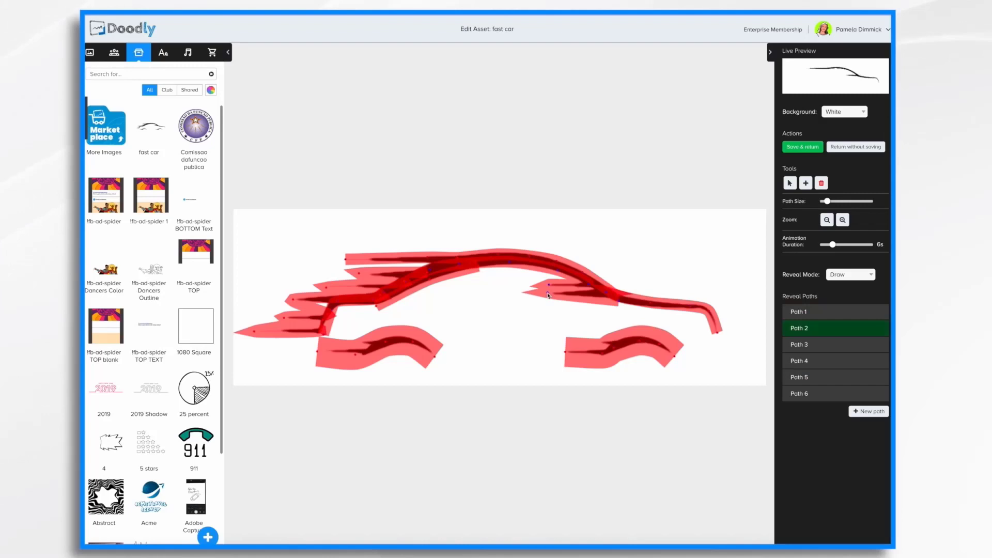
{"action": "left_click", "coordinate": [414, 344]}
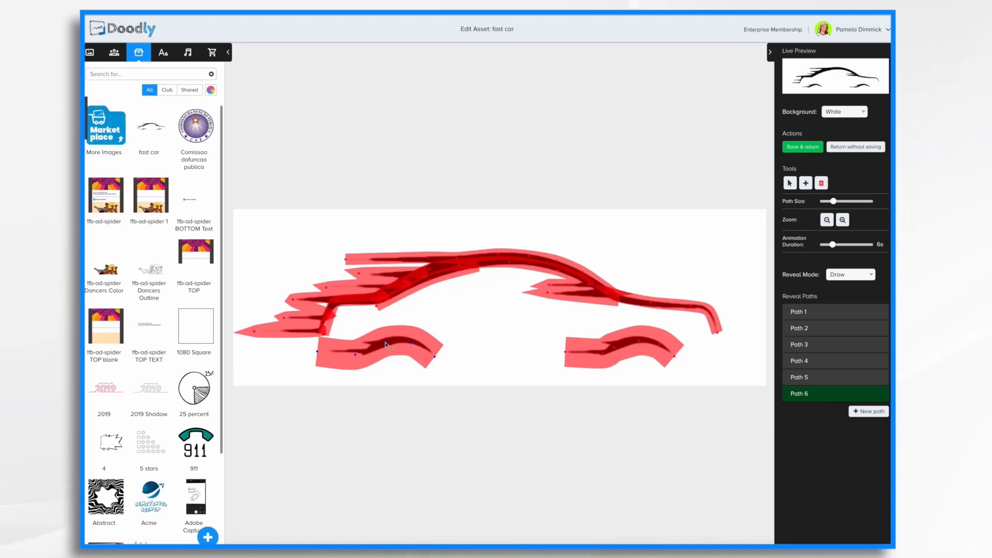
{"action": "left_click_drag", "start_coordinate": [384, 345], "coordinate": [387, 346]}
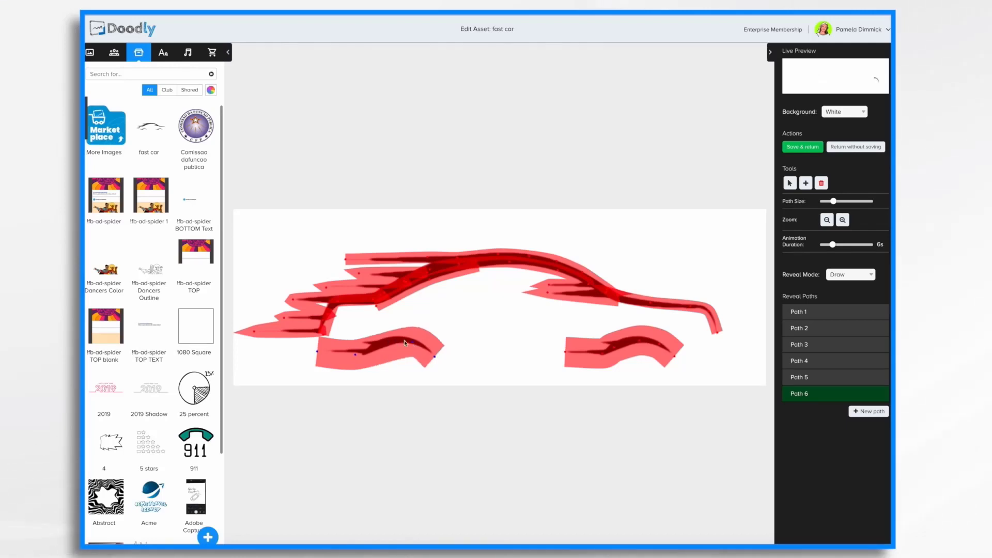
{"action": "key", "text": "Delete"}
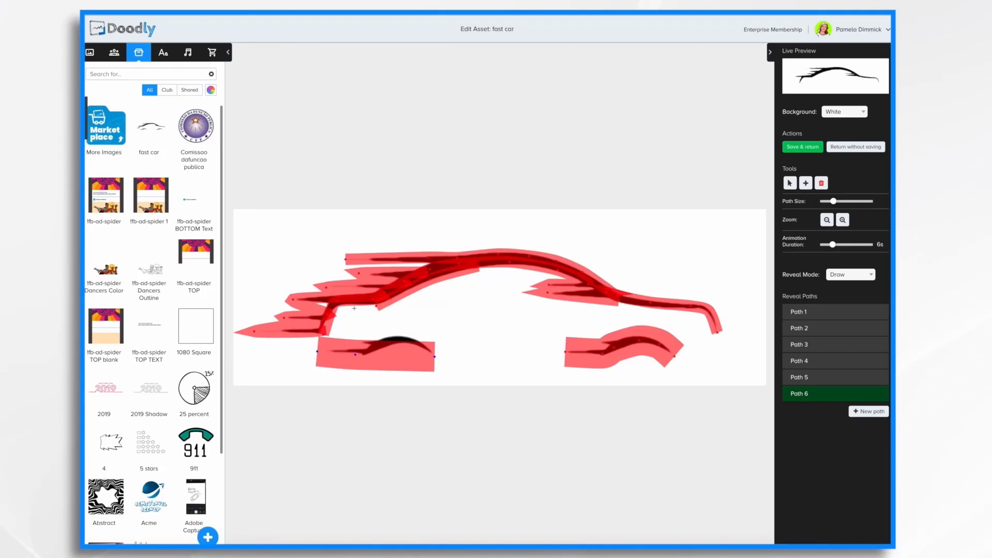
{"action": "left_click", "coordinate": [385, 346]}
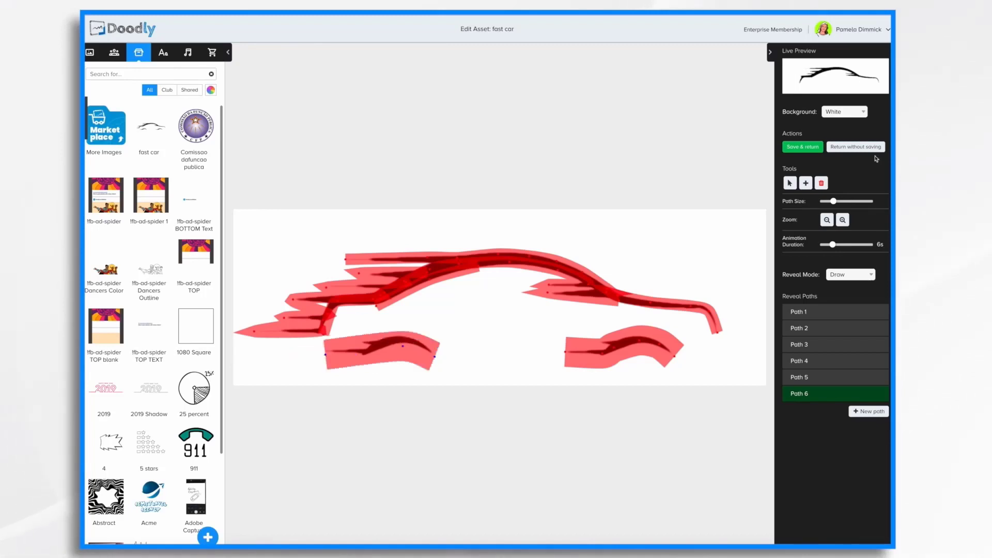
{"action": "left_click", "coordinate": [810, 147]}
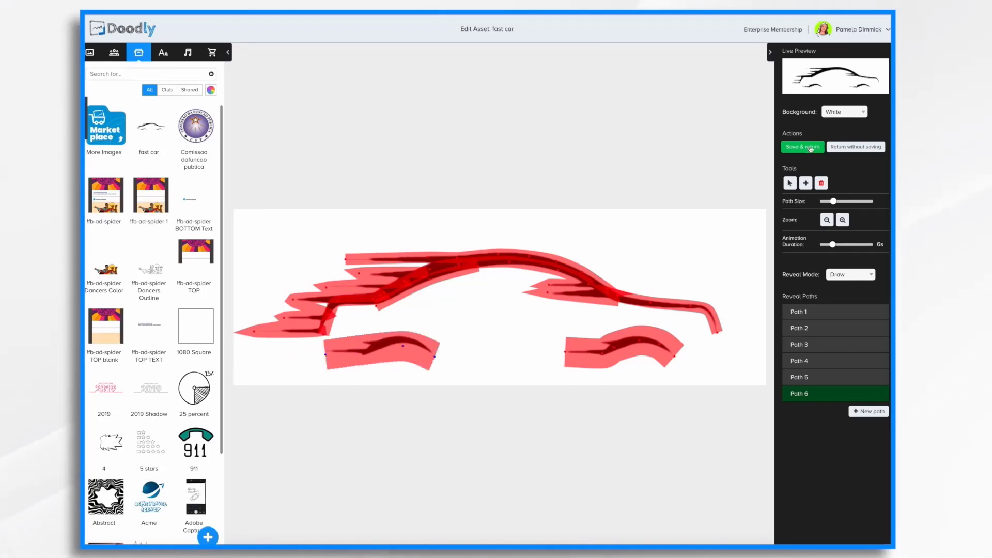
Preview the scene with the redrawn car, then select the car
{"action": "left_click", "coordinate": [828, 67]}
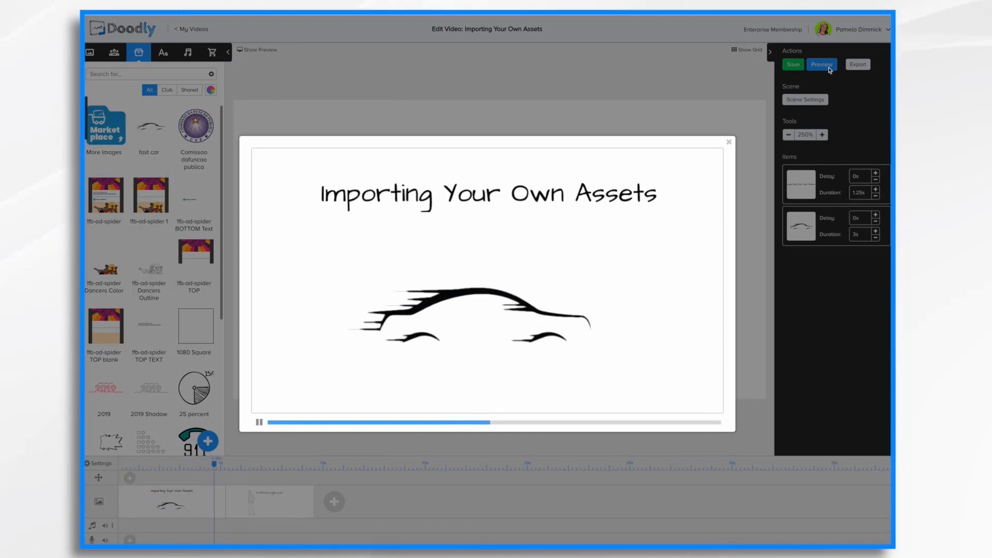
{"action": "left_click", "coordinate": [729, 142]}
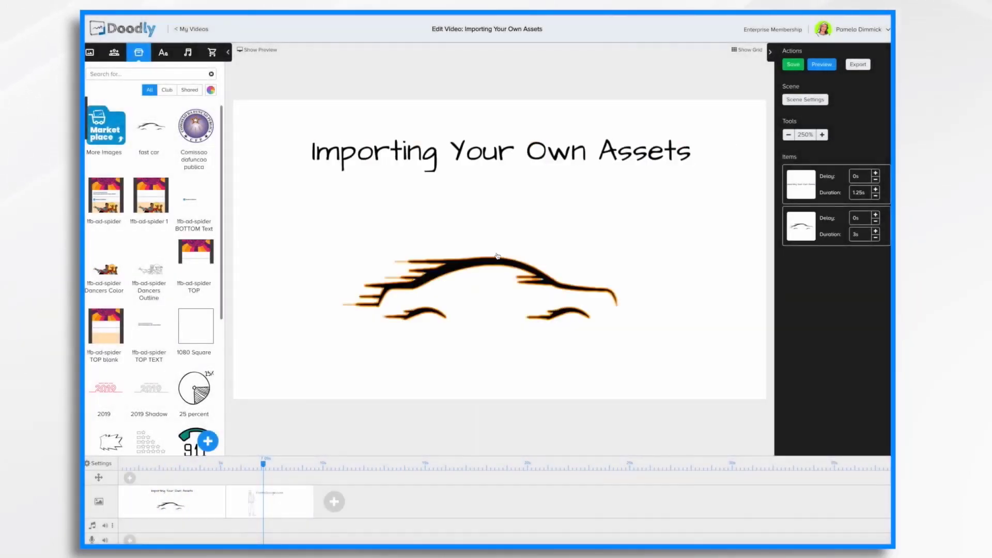
{"action": "left_click", "coordinate": [499, 261]}
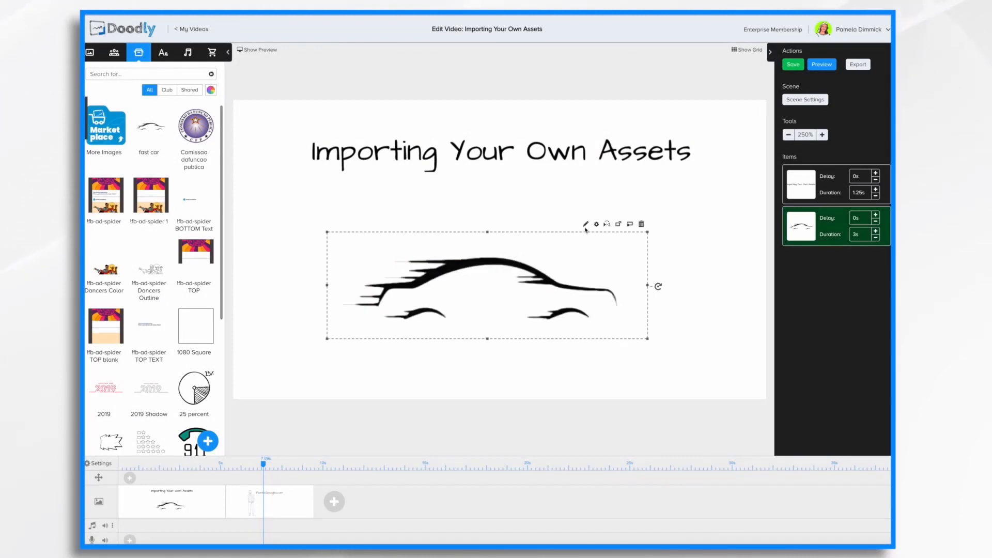
Switch the car's reveal mode from Draw to fade in and save the asset
{"action": "left_click", "coordinate": [585, 224]}
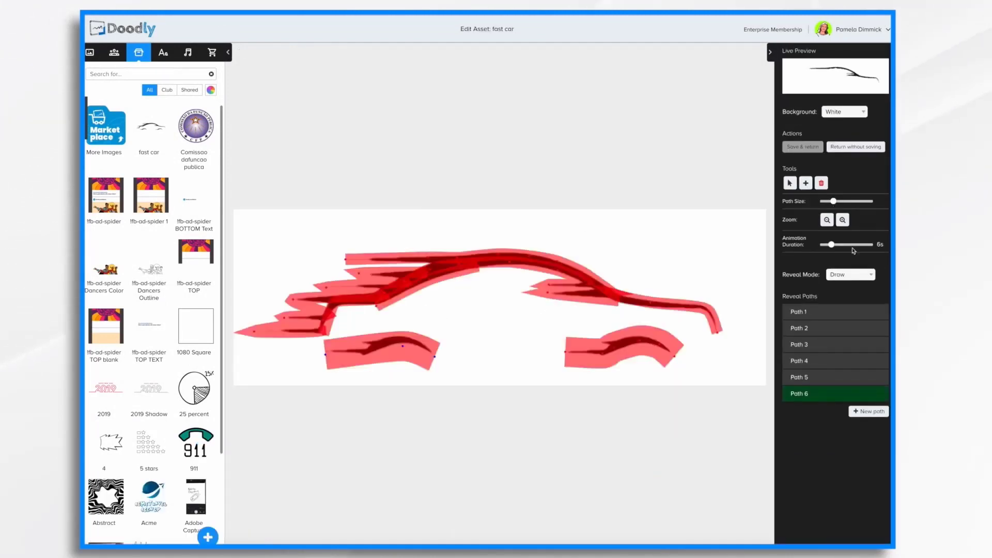
{"action": "left_click", "coordinate": [850, 274]}
{"action": "left_click", "coordinate": [851, 286]}
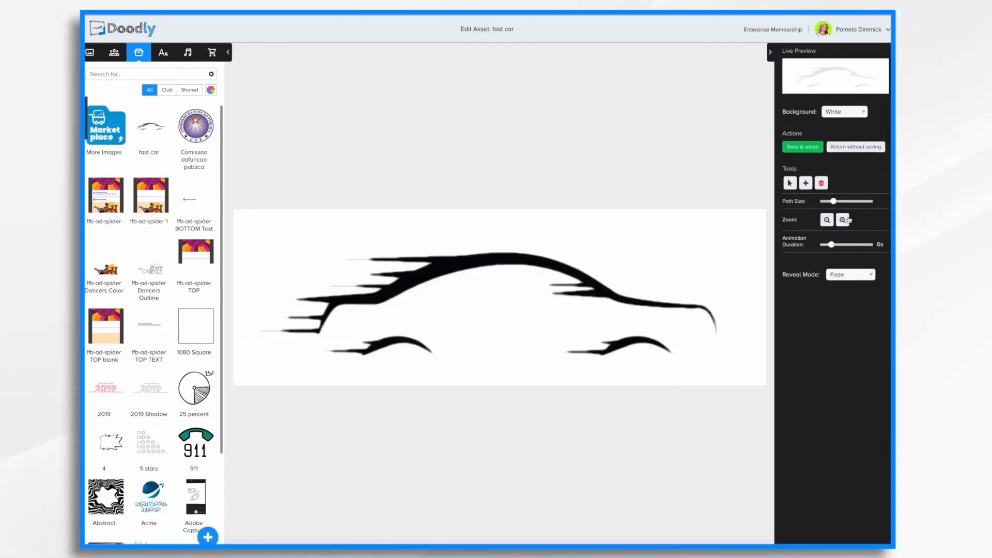
{"action": "left_click", "coordinate": [811, 149]}
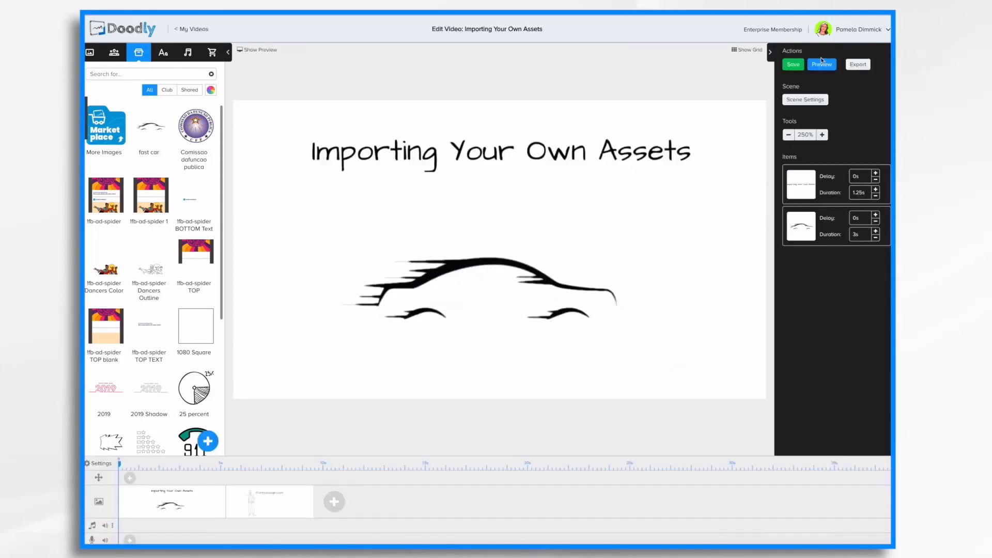
Preview the scene, then move the car down and left beneath the title
{"action": "left_click", "coordinate": [822, 66]}
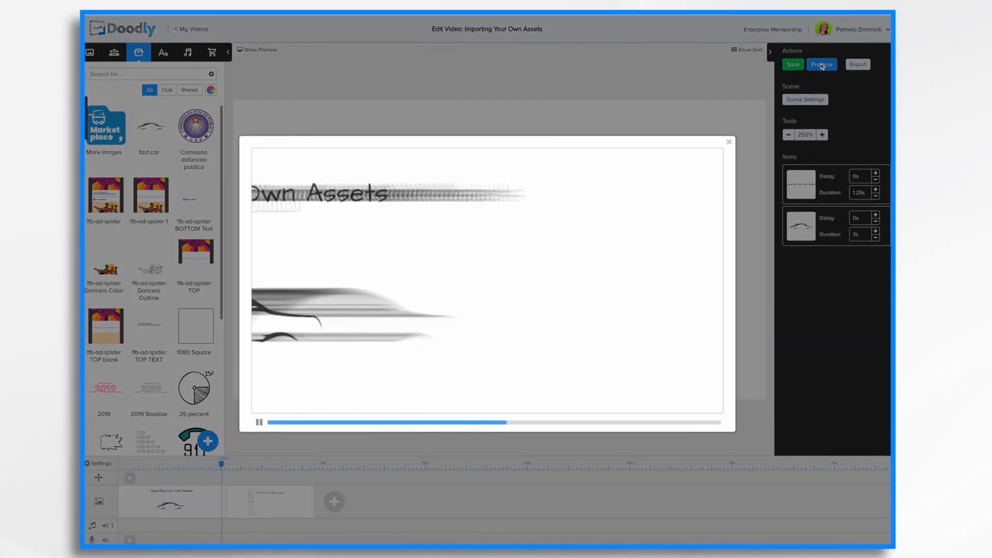
{"action": "left_click", "coordinate": [729, 143]}
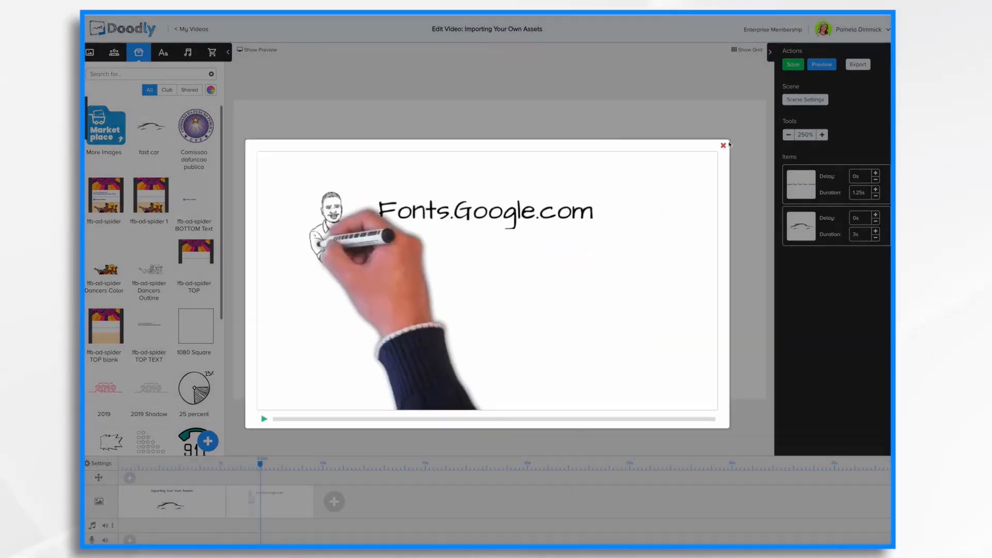
{"action": "left_click_drag", "start_coordinate": [457, 249], "coordinate": [411, 284]}
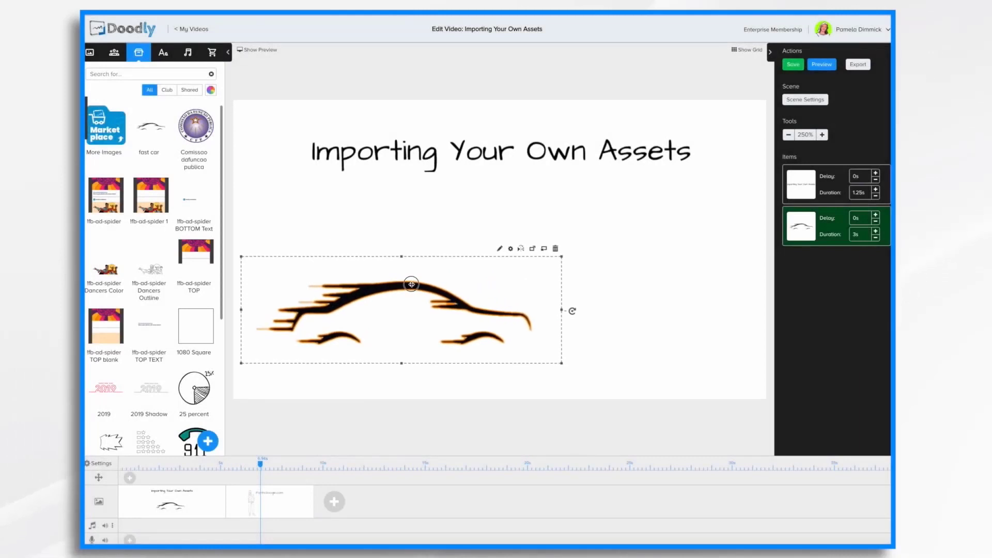
{"action": "left_click", "coordinate": [500, 249]}
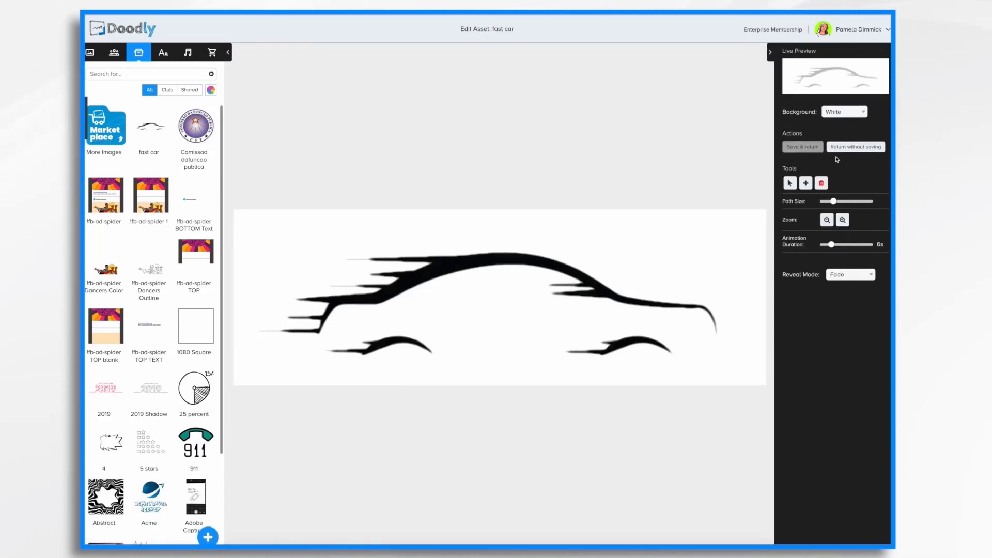
{"action": "left_click", "coordinate": [856, 148]}
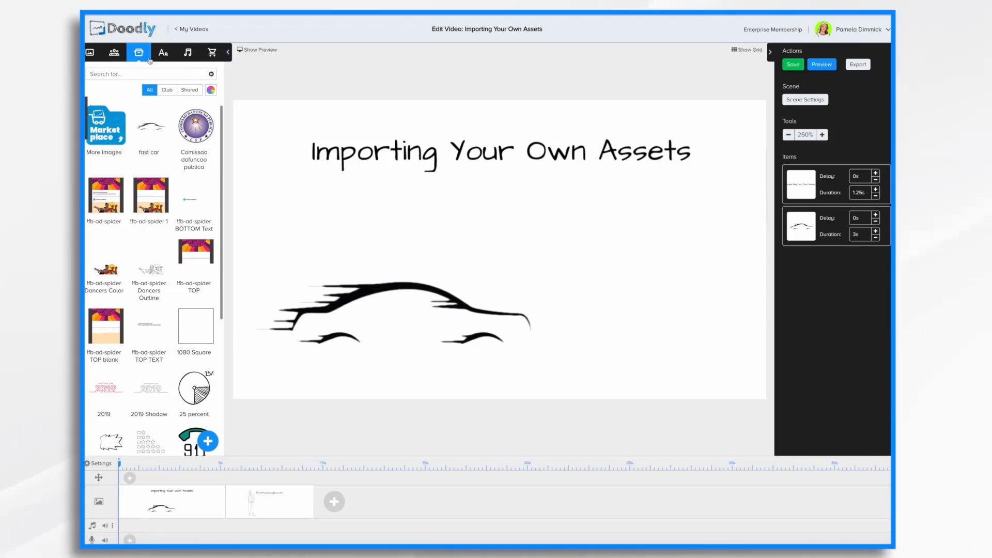
Import dino.svg as a new prop and place it beside the car
{"action": "left_click", "coordinate": [207, 441]}
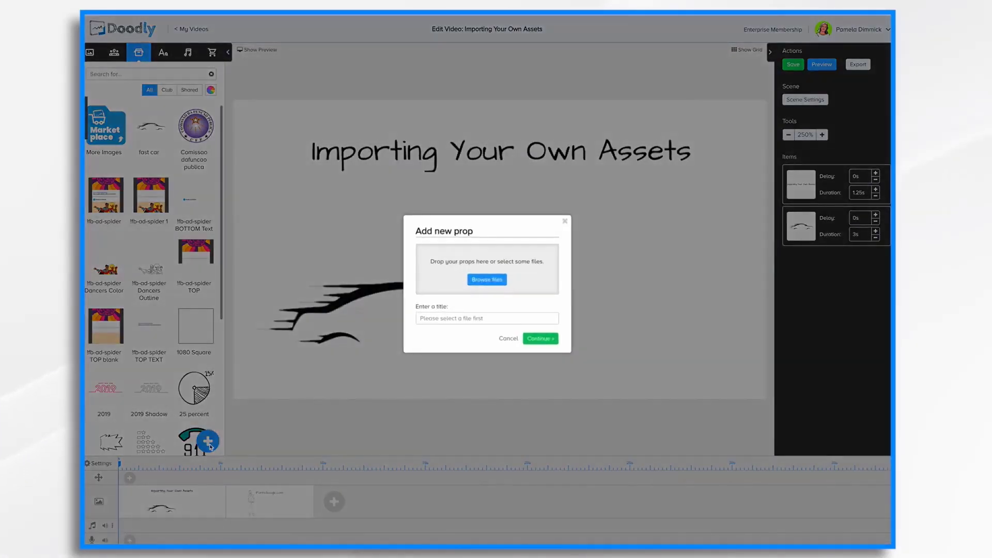
{"action": "left_click", "coordinate": [487, 279]}
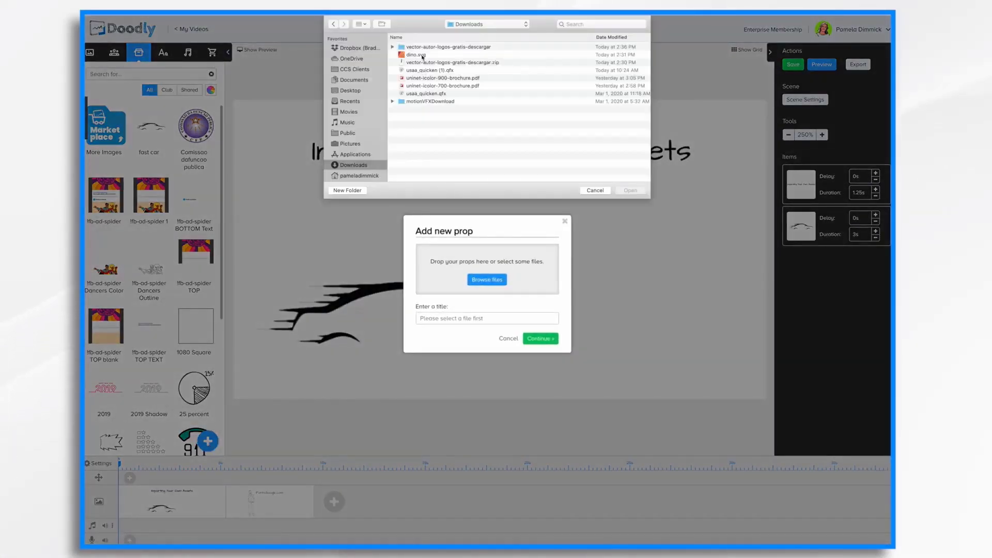
{"action": "left_click", "coordinate": [423, 56]}
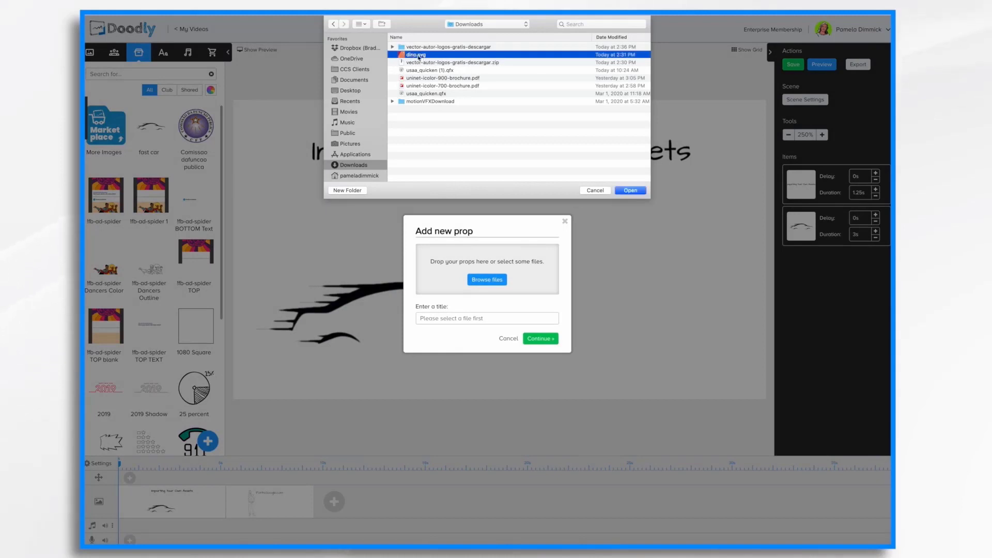
{"action": "left_click", "coordinate": [632, 191]}
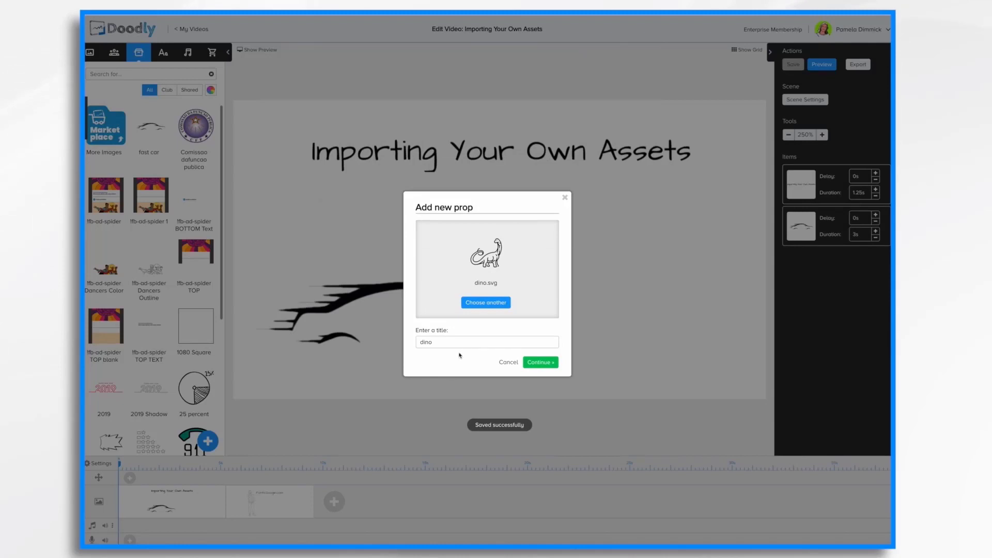
{"action": "left_click", "coordinate": [539, 363]}
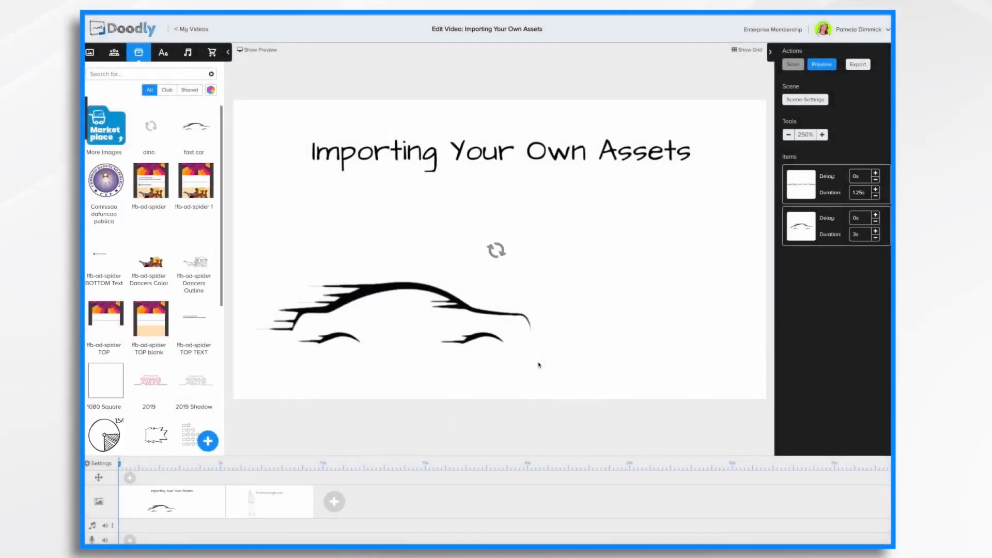
{"action": "left_click_drag", "start_coordinate": [528, 309], "coordinate": [679, 309]}
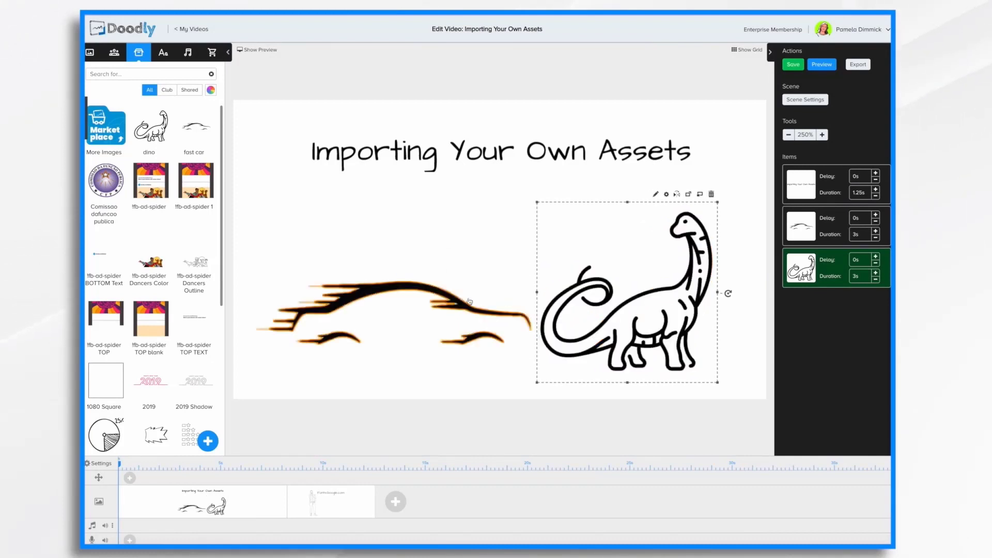
Delete the fast car from the scene and move the dino to the centre
{"action": "left_click", "coordinate": [430, 290]}
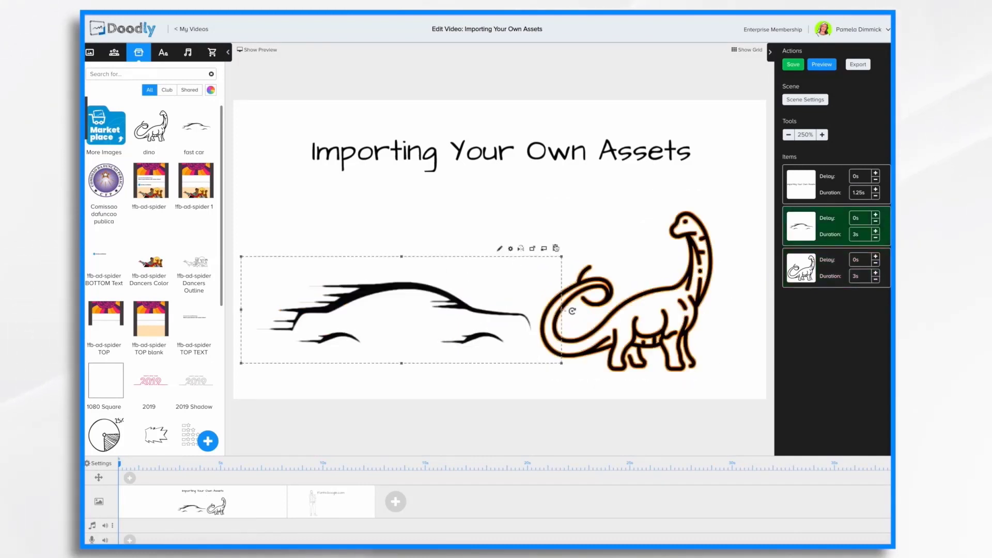
{"action": "left_click", "coordinate": [555, 248]}
{"action": "left_click", "coordinate": [509, 303]}
{"action": "left_click_drag", "start_coordinate": [614, 292], "coordinate": [469, 287]}
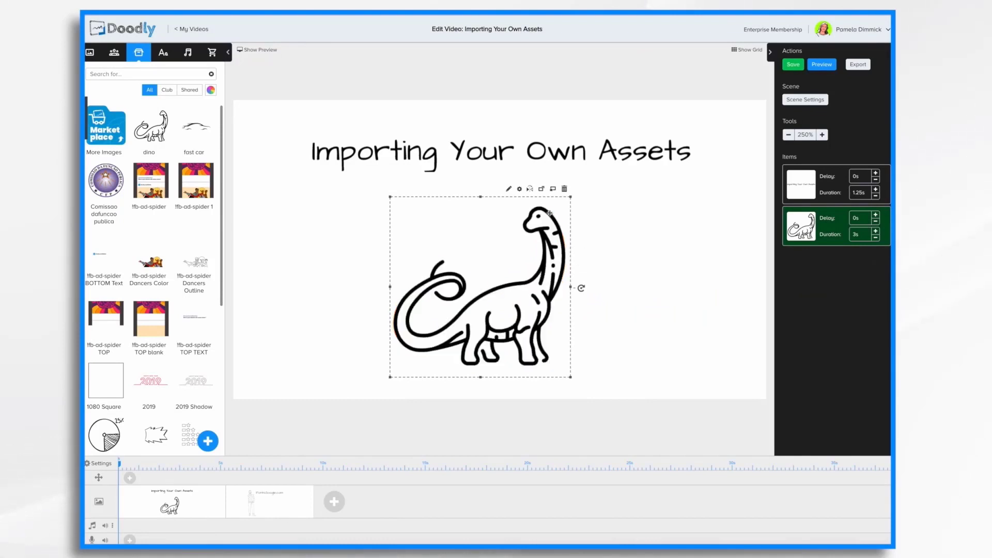
Replace the dino prop's single default path with the seven paths loaded from its SVG
{"action": "left_click", "coordinate": [509, 189]}
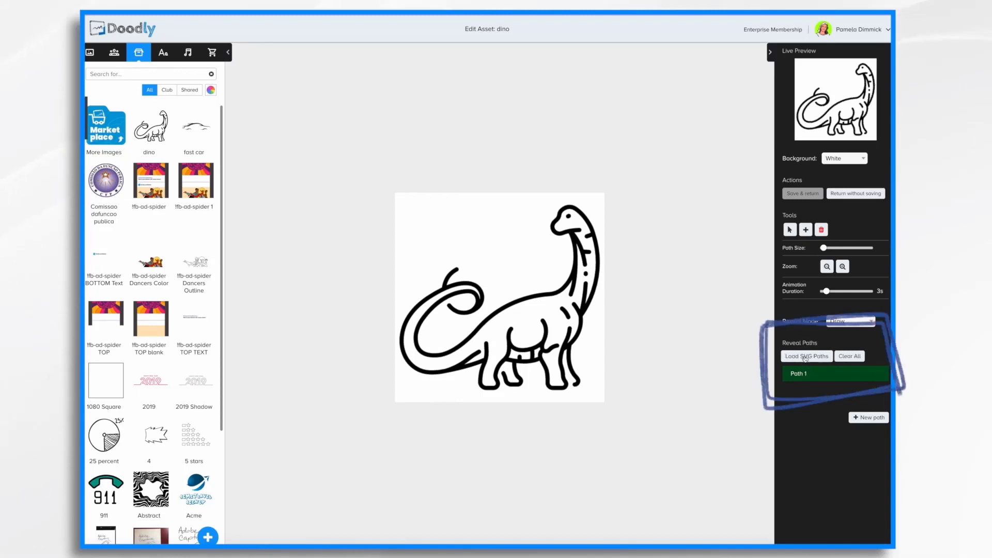
{"action": "left_click", "coordinate": [804, 357]}
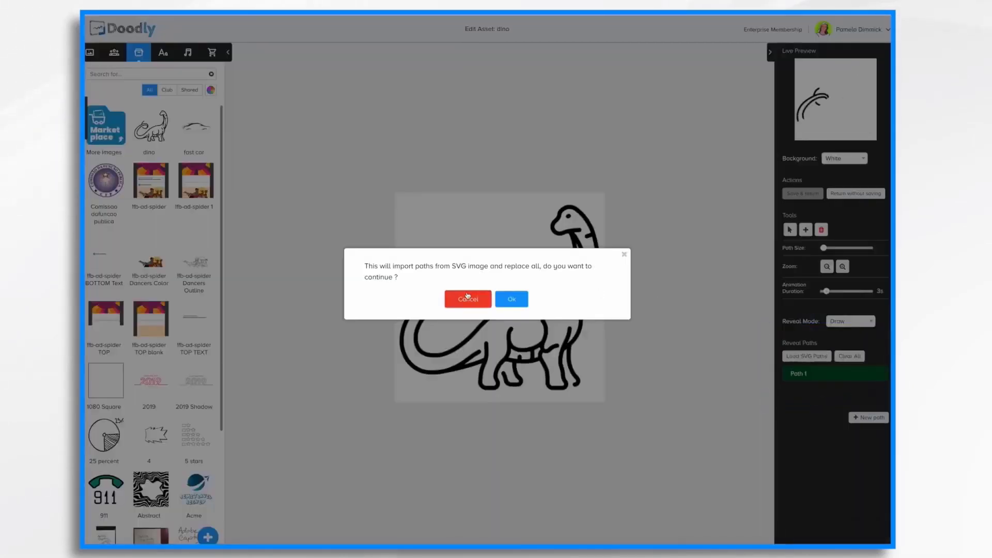
{"action": "left_click", "coordinate": [523, 297]}
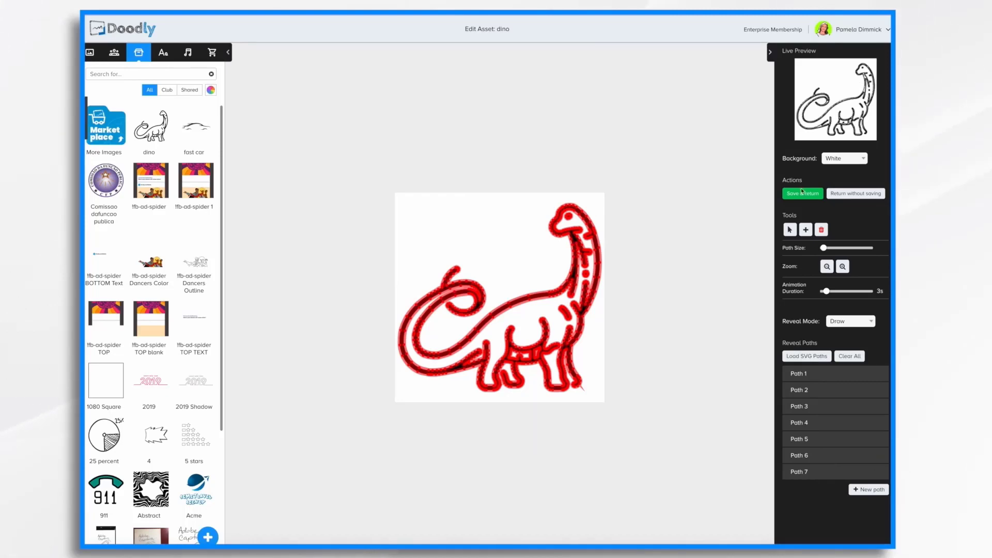
{"action": "left_click", "coordinate": [804, 196]}
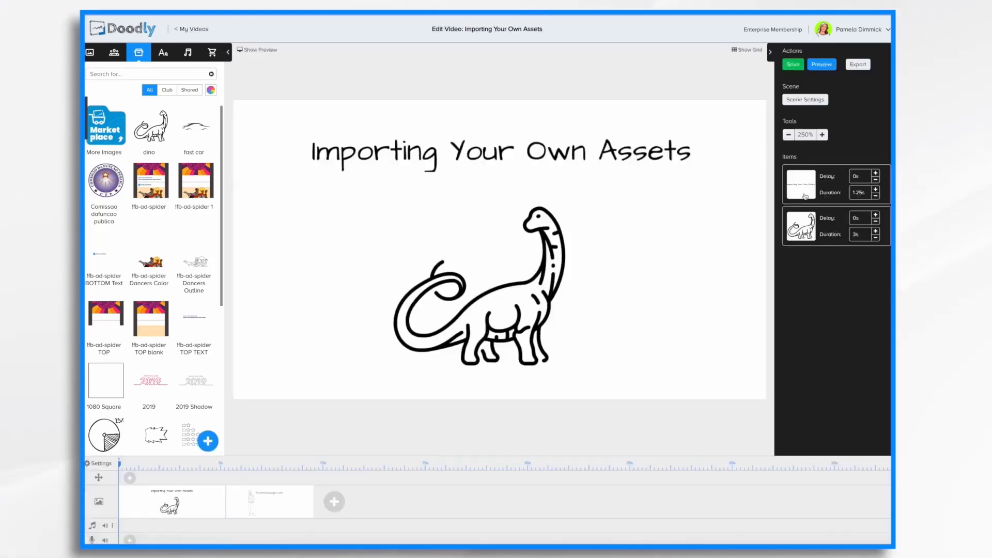
{"action": "left_click", "coordinate": [831, 65]}
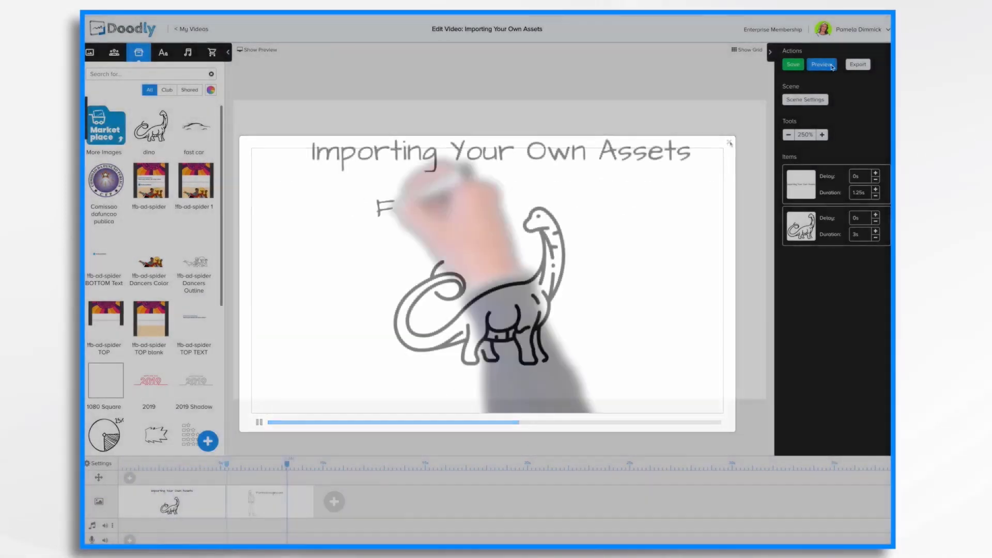
{"action": "left_click", "coordinate": [729, 142]}
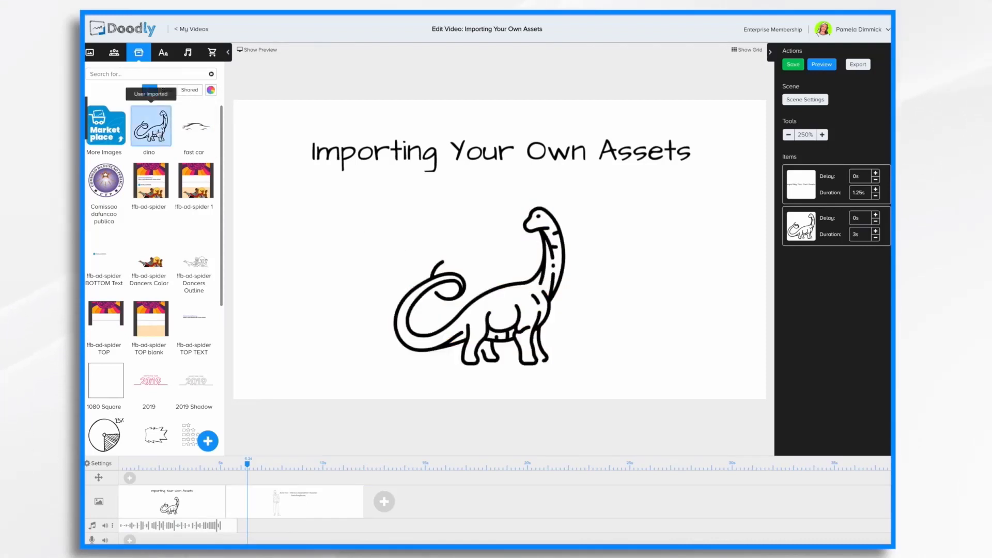
{"action": "right_click", "coordinate": [158, 133]}
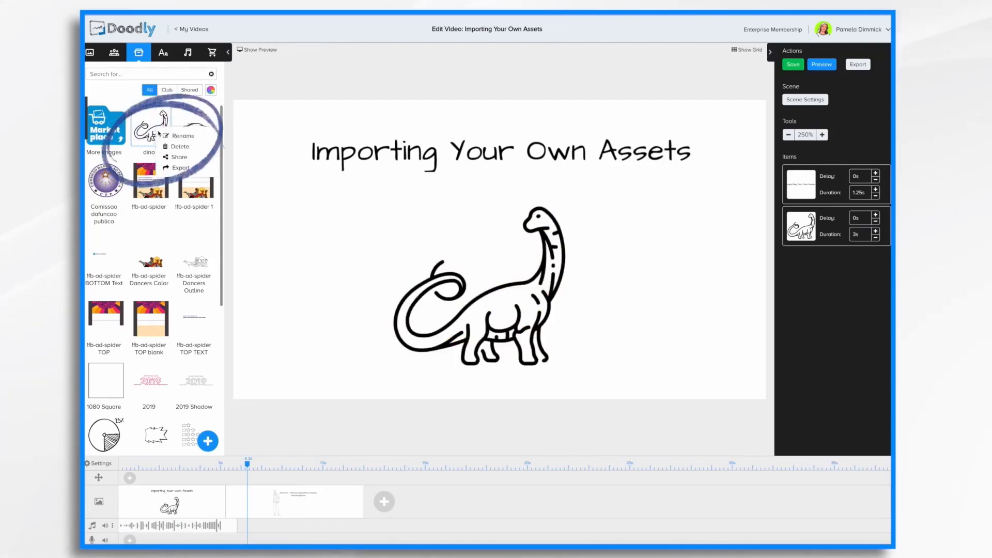
{"action": "left_click", "coordinate": [178, 158]}
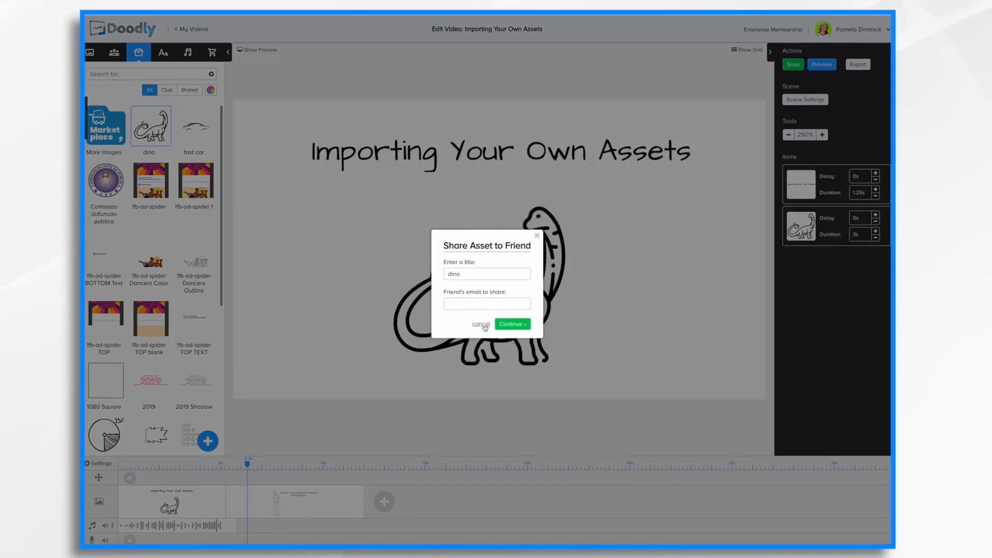
{"action": "left_click", "coordinate": [481, 324]}
{"action": "right_click", "coordinate": [154, 138]}
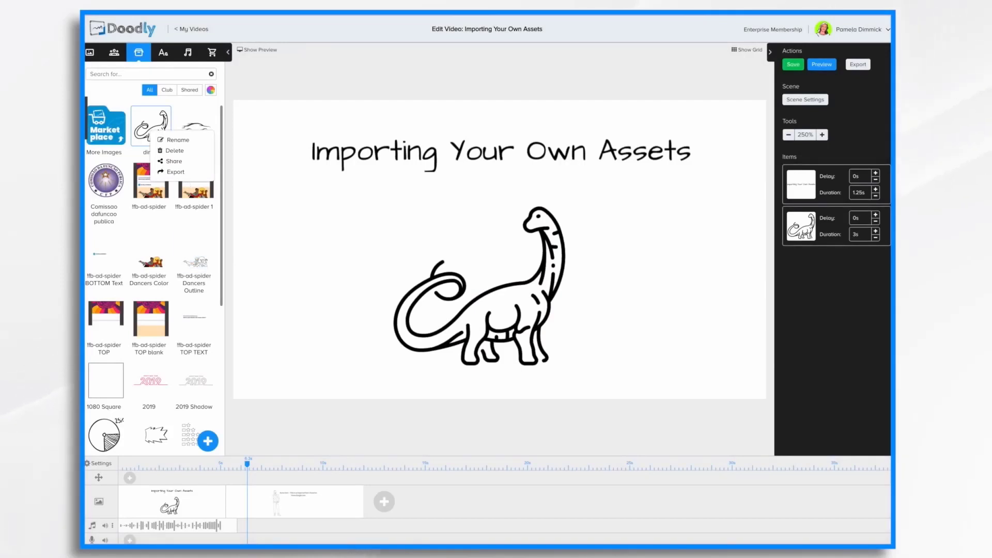
{"action": "left_click", "coordinate": [201, 107]}
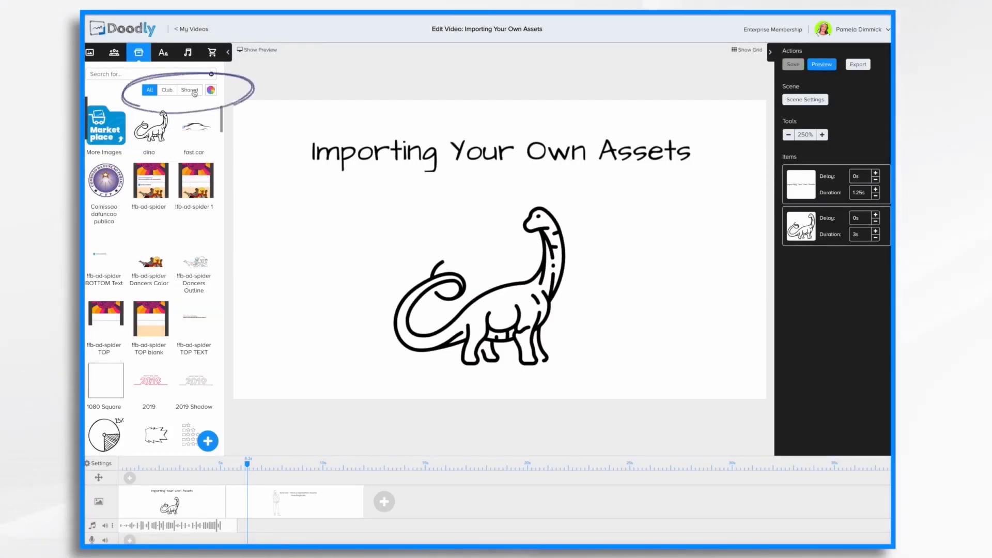
{"action": "left_click", "coordinate": [194, 93]}
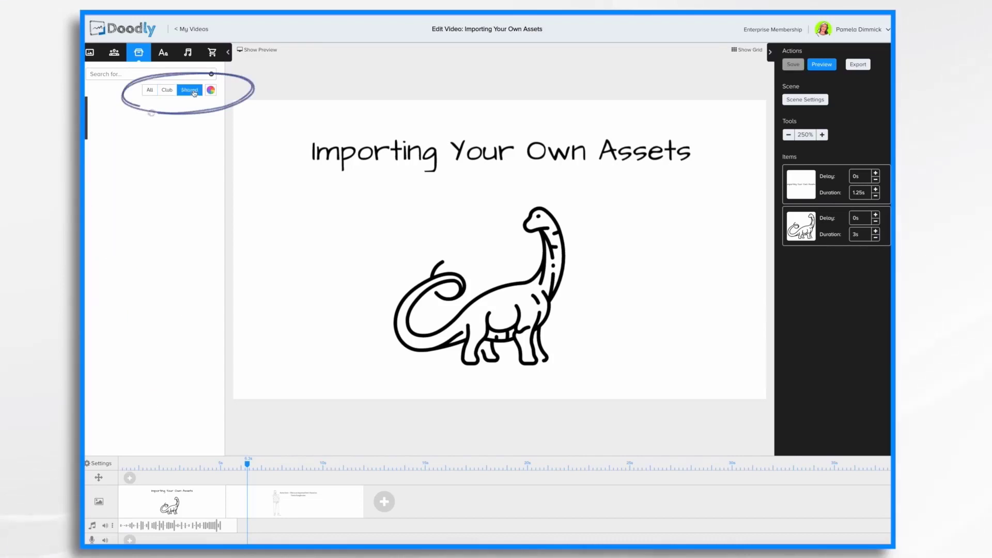
{"action": "left_click", "coordinate": [149, 90]}
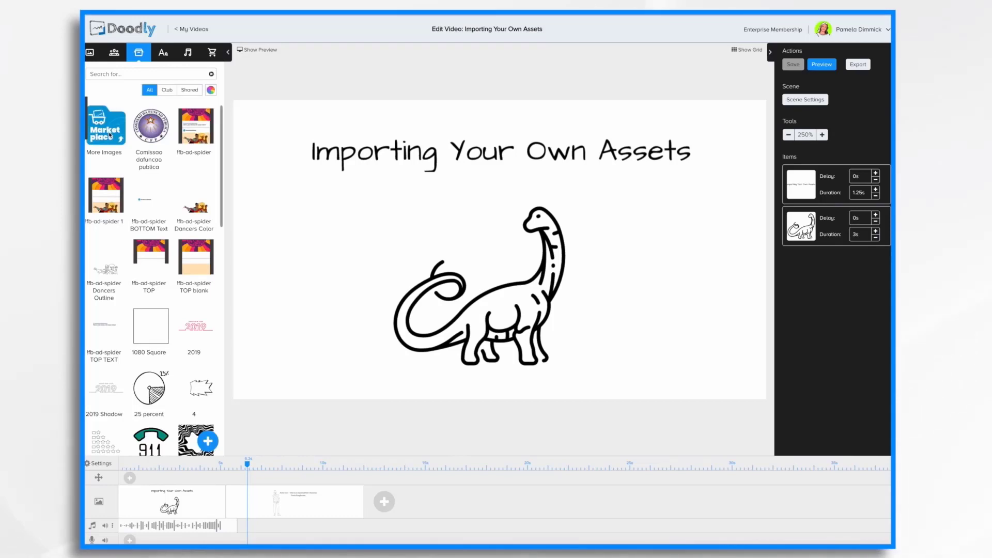
Browse the newest bundles on the Doodly Marketplace page
{"action": "left_click", "coordinate": [109, 135]}
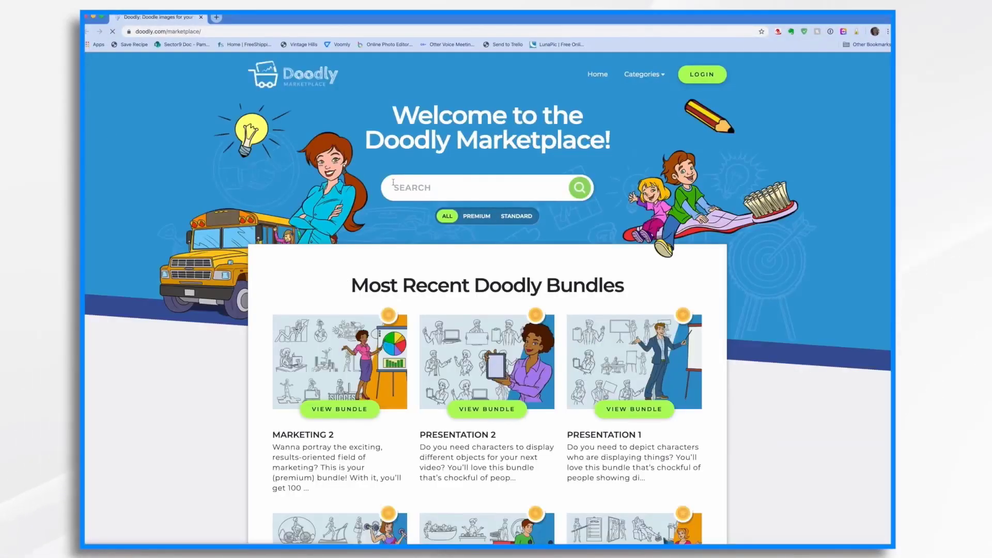
{"action": "scroll", "coordinate": [506, 364], "scroll_direction": "down", "scroll_amount": 3}
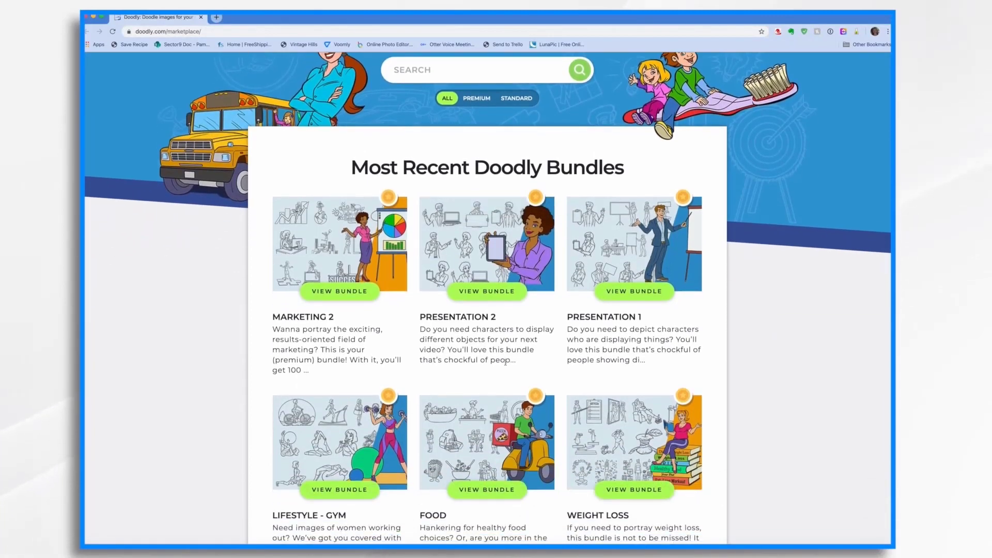
{"action": "scroll", "coordinate": [505, 362], "scroll_direction": "down", "scroll_amount": 6}
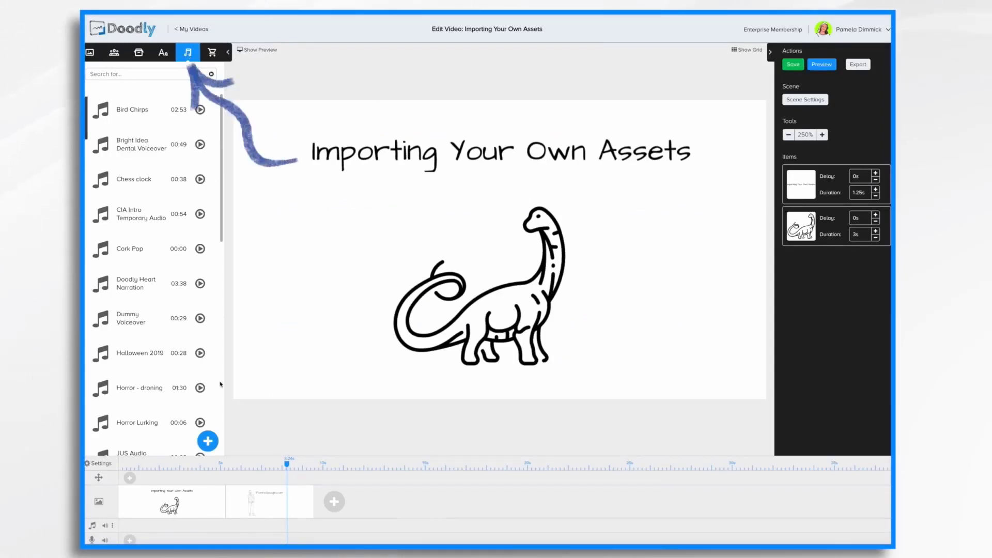
Upload the AnimalBirdCart CTE01_18.4 mp3 as a new sound and place it on the audio track
{"action": "left_click", "coordinate": [208, 442]}
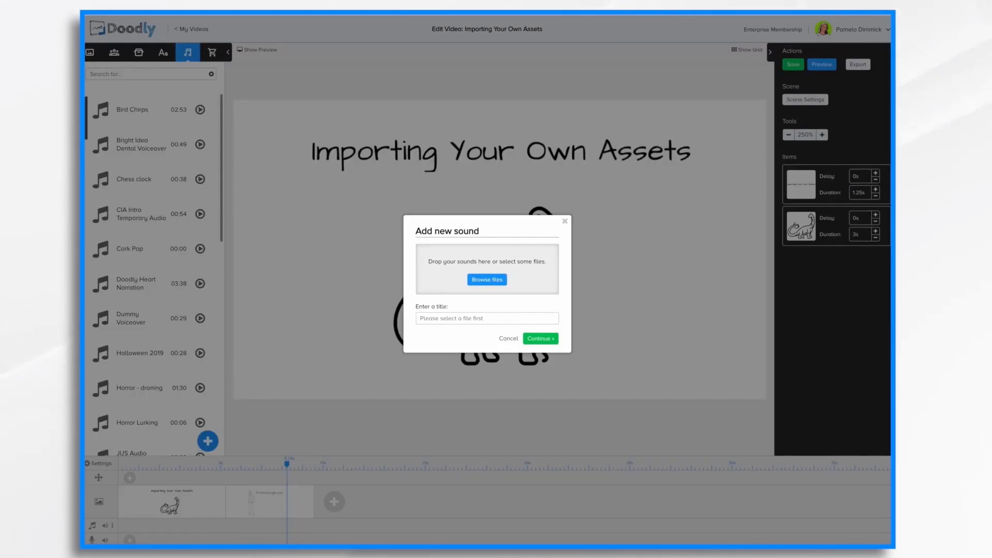
{"action": "left_click_drag", "start_coordinate": [873, 165], "coordinate": [478, 274]}
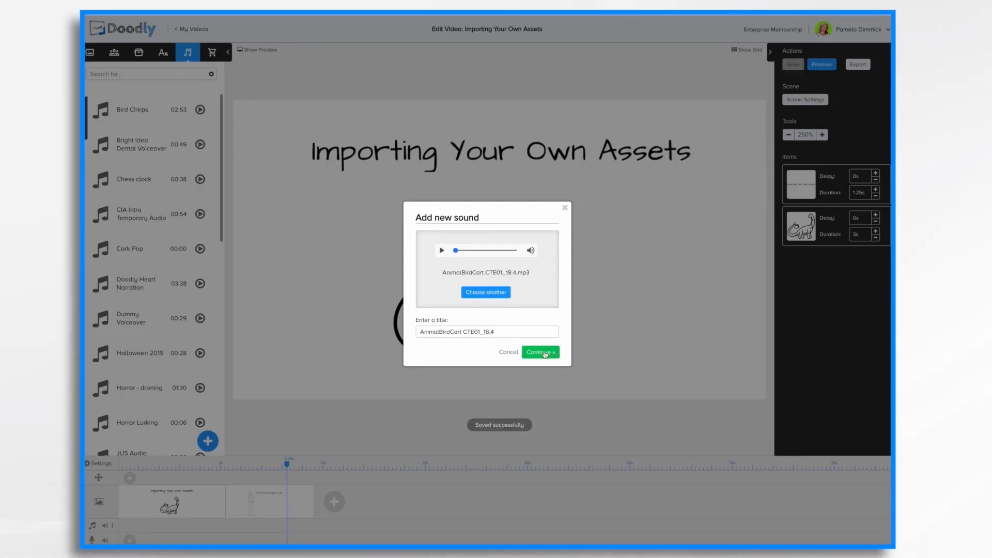
{"action": "left_click", "coordinate": [540, 352]}
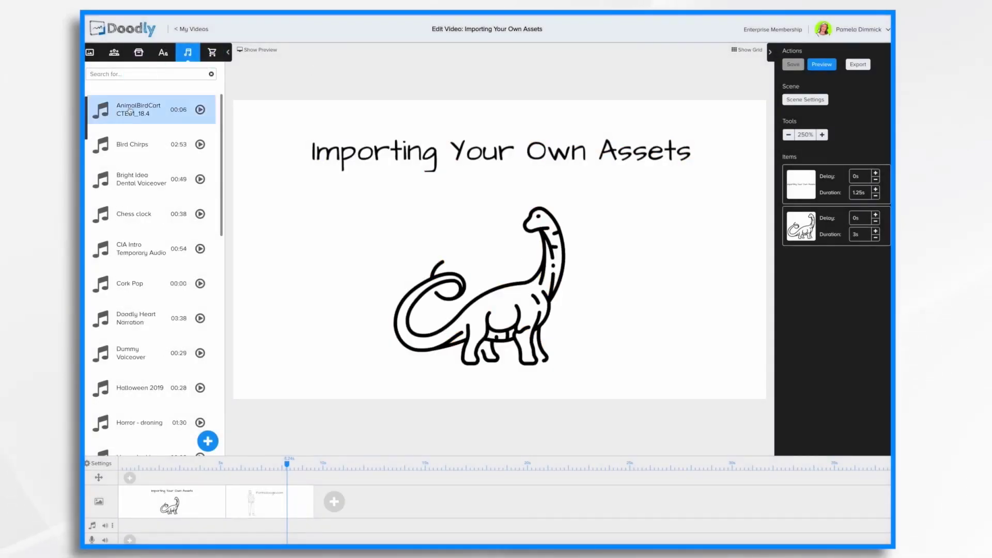
{"action": "left_click_drag", "start_coordinate": [130, 110], "coordinate": [185, 527]}
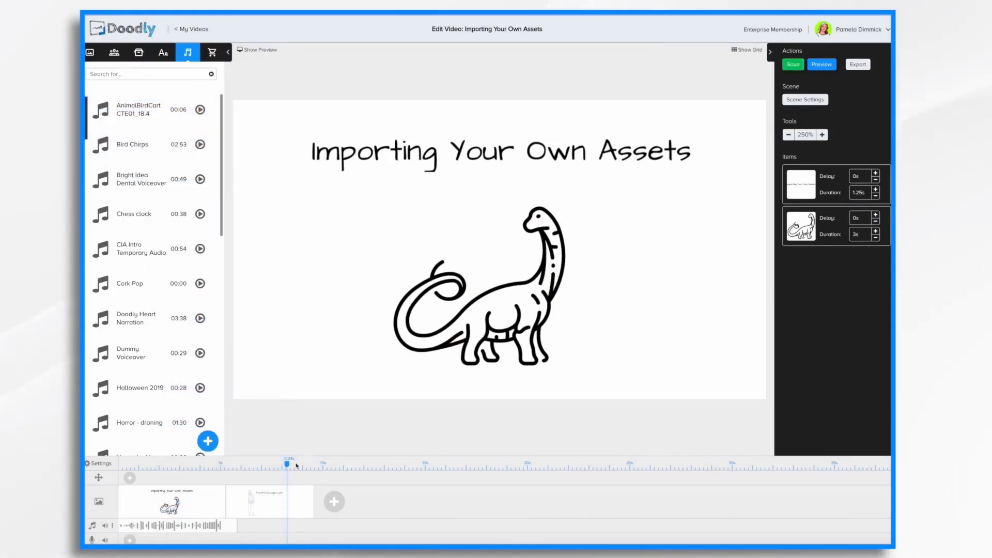
{"action": "left_click_drag", "start_coordinate": [288, 466], "coordinate": [199, 466]}
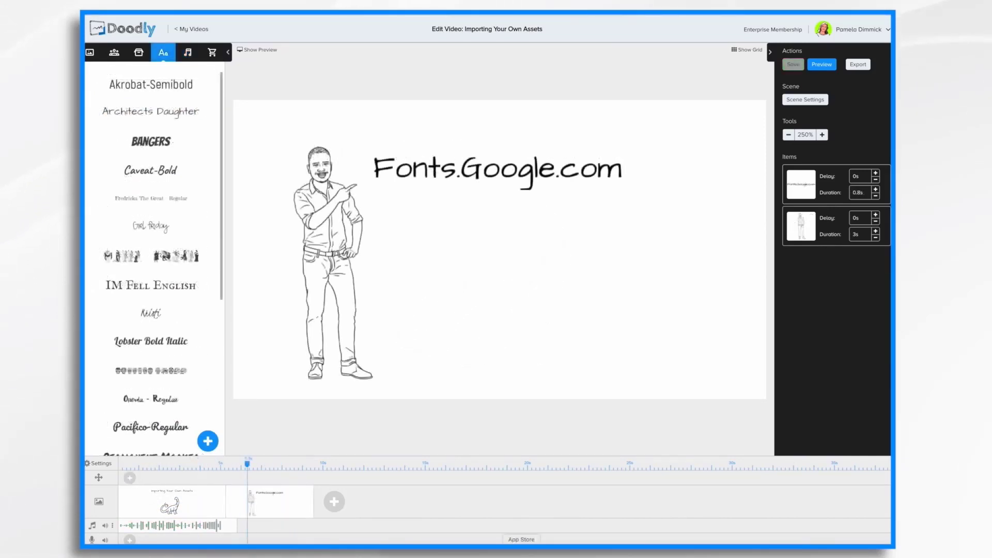
{"action": "scroll", "coordinate": [164, 368], "scroll_direction": "down", "scroll_amount": 5}
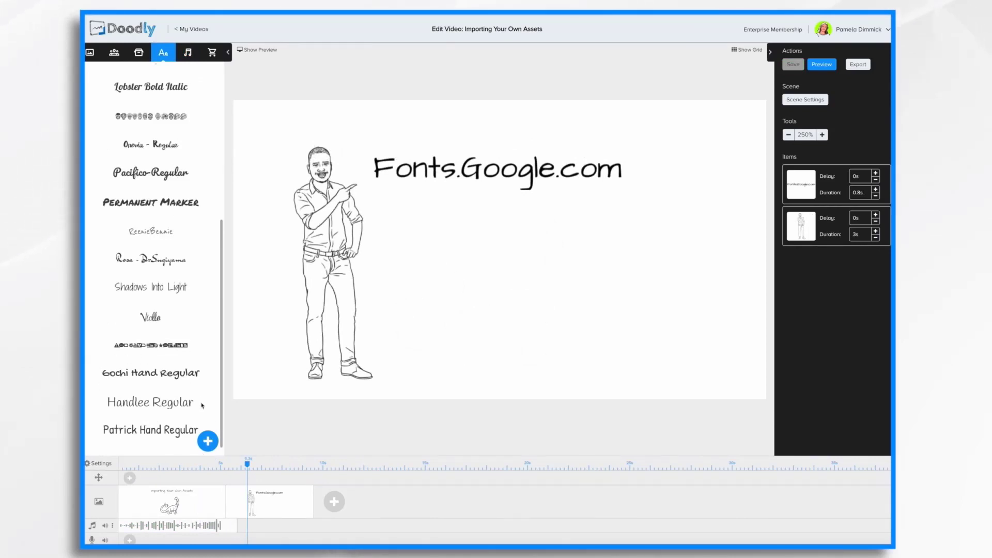
{"action": "scroll", "coordinate": [202, 405], "scroll_direction": "up", "scroll_amount": 5}
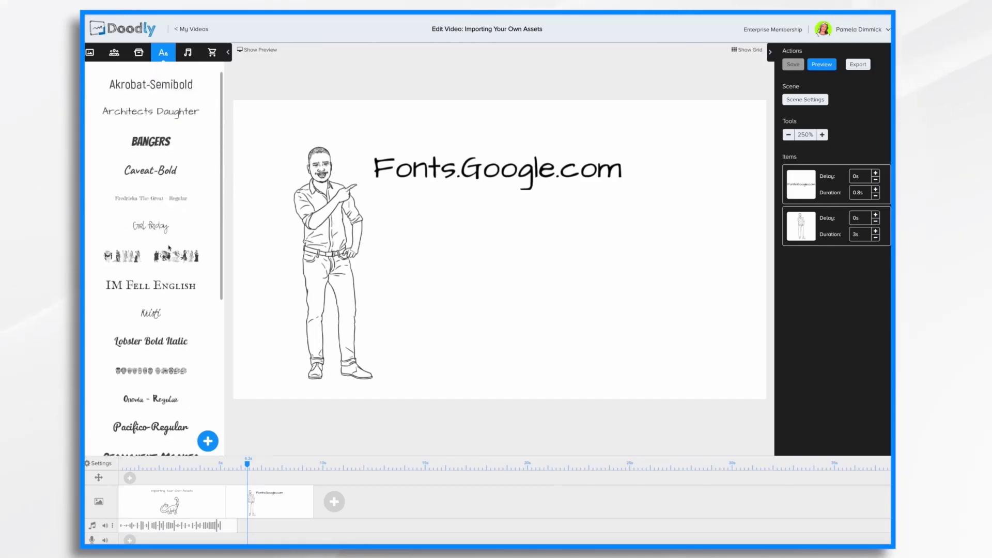
{"action": "scroll", "coordinate": [169, 247], "scroll_direction": "down", "scroll_amount": 5}
{"action": "scroll", "coordinate": [169, 248], "scroll_direction": "up", "scroll_amount": 5}
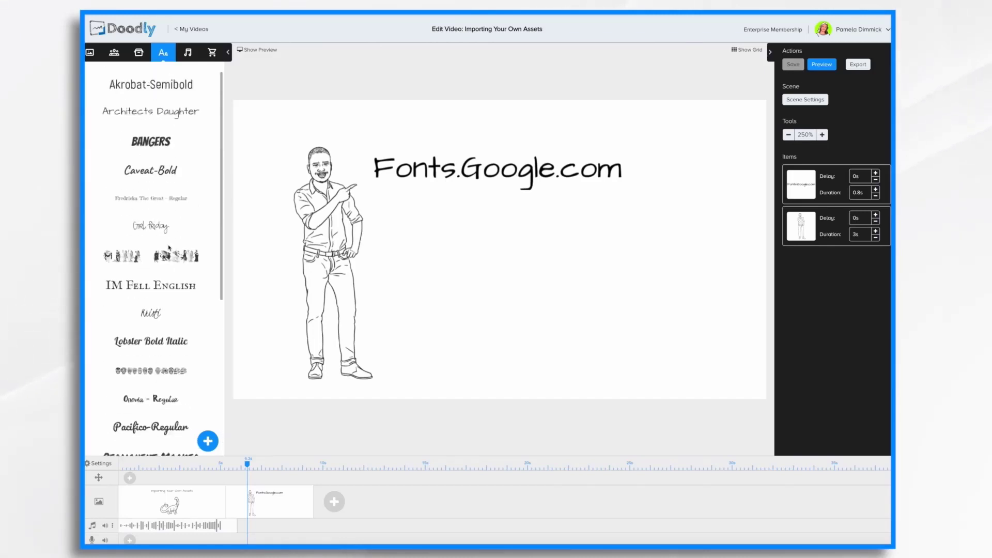
{"action": "scroll", "coordinate": [169, 247], "scroll_direction": "down", "scroll_amount": 5}
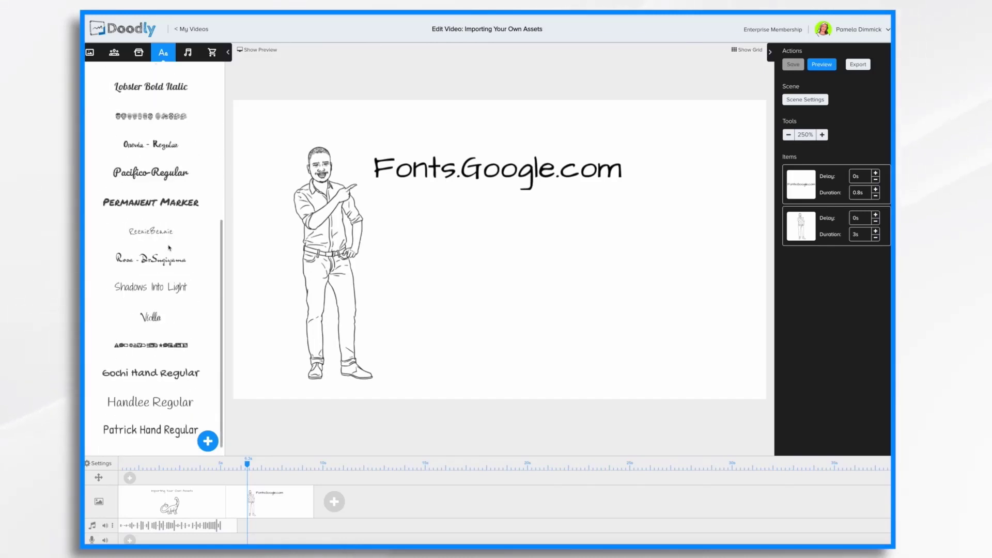
Upload Acme-Regular.ttf from the Acme folder as a new font
{"action": "left_click", "coordinate": [208, 441]}
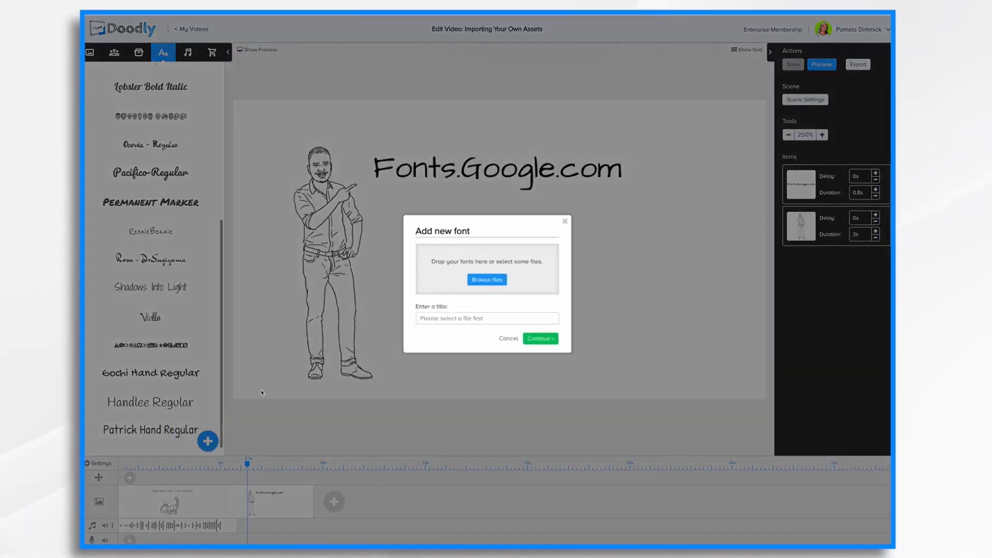
{"action": "left_click", "coordinate": [487, 279]}
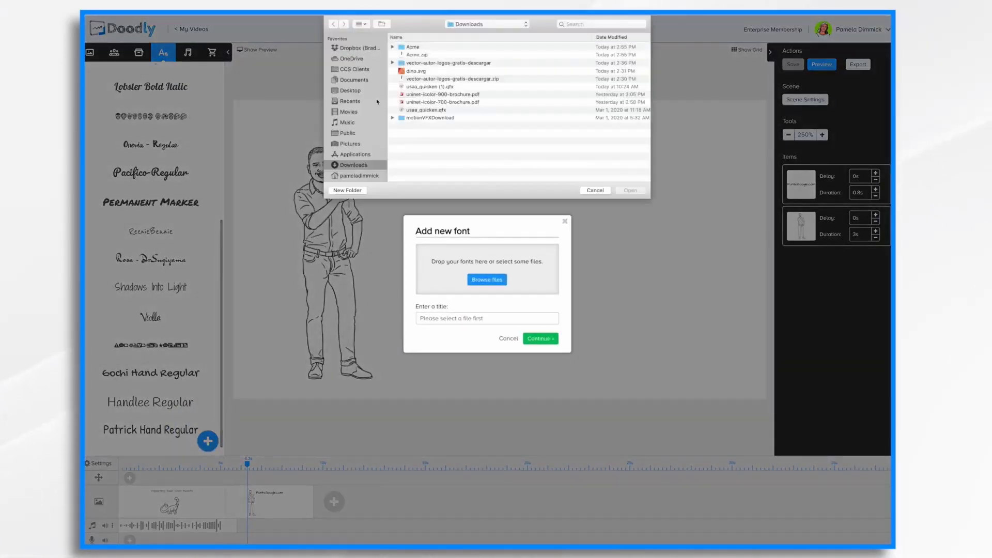
{"action": "double_click", "coordinate": [412, 47]}
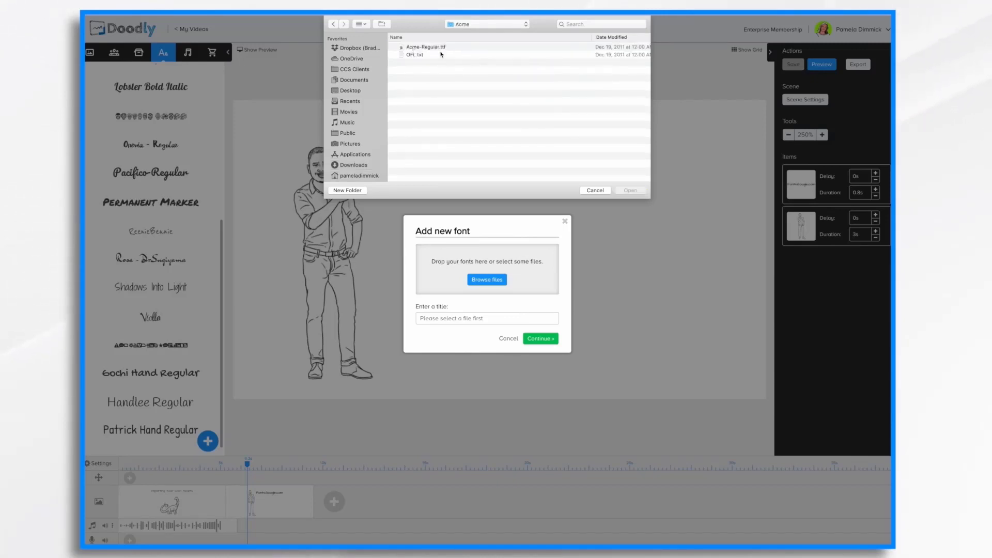
{"action": "left_click", "coordinate": [432, 48]}
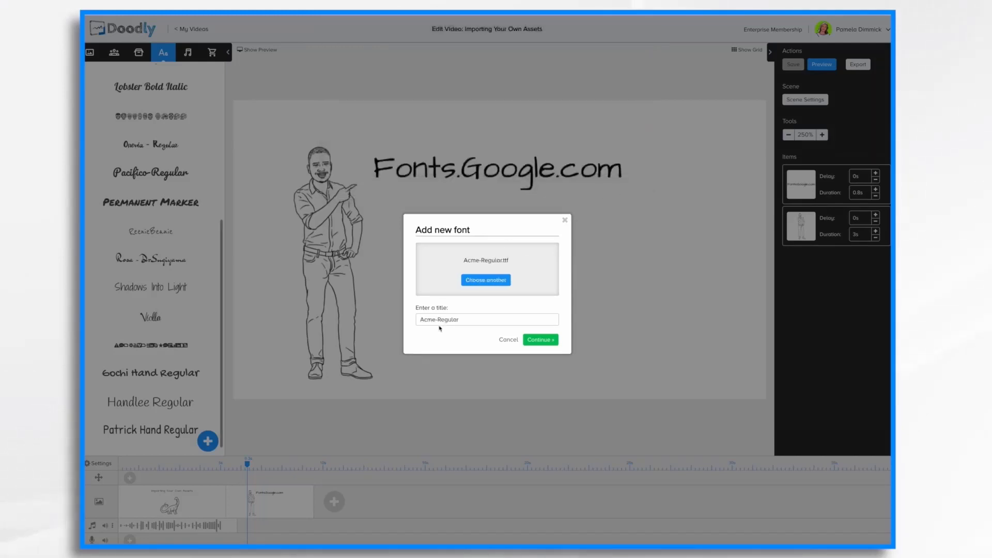
{"action": "left_click", "coordinate": [540, 340]}
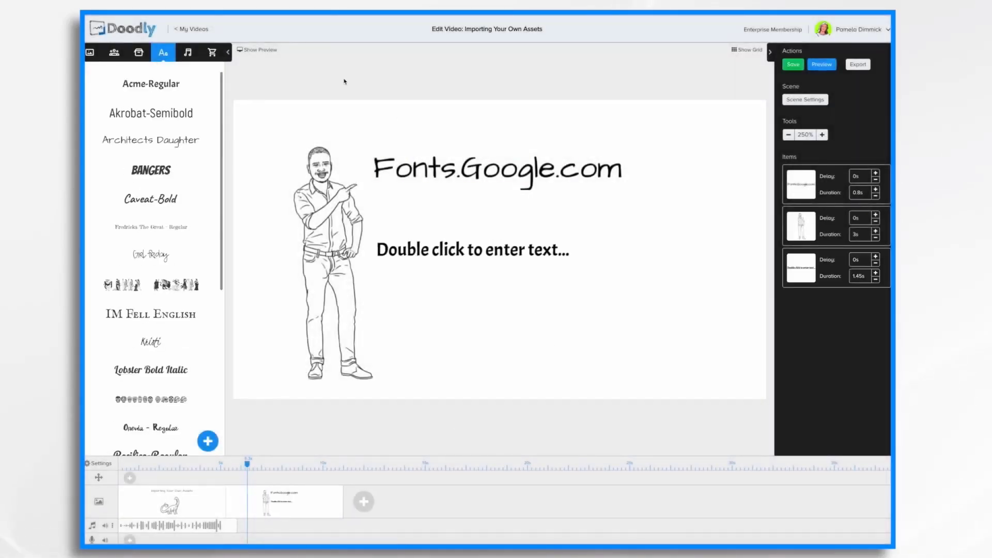
Change the text to 'Acme Font -- This is an imported font I found on Fonts.Google.com' and nudge it up-right
{"action": "double_click", "coordinate": [457, 251]}
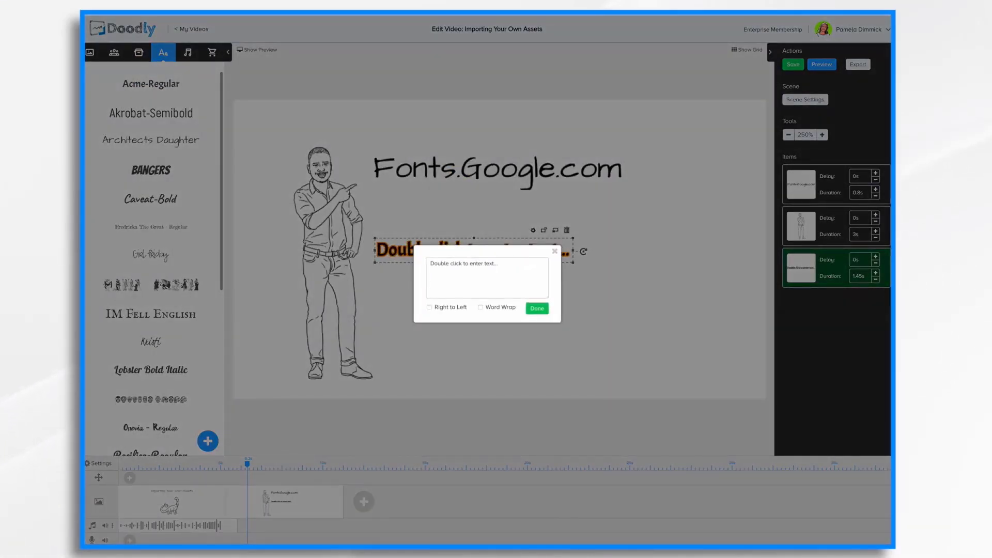
{"action": "key", "text": "ctrl+a"}
{"action": "type", "text": "A"}
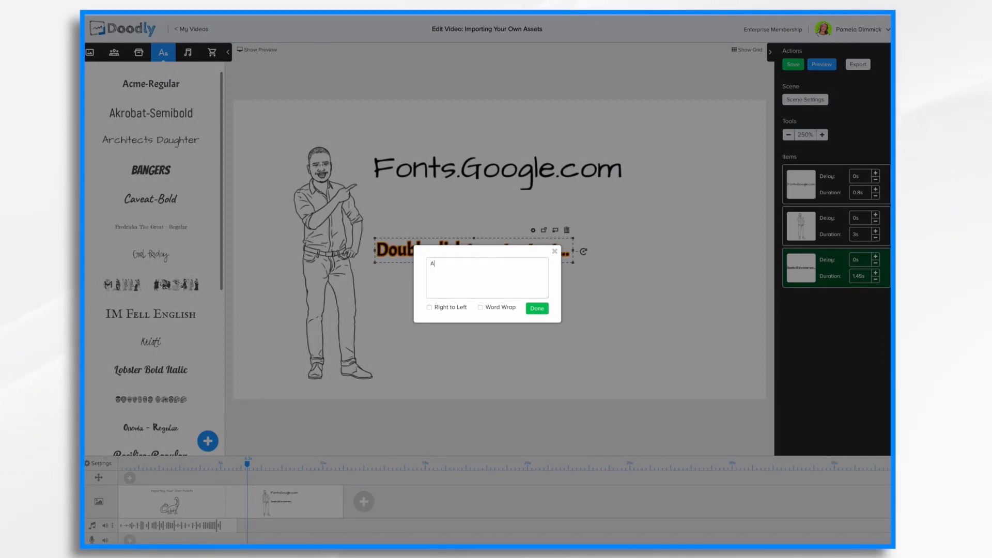
{"action": "type", "text": "cme Font -- This is an imported font I found on Fonts.Google.com"}
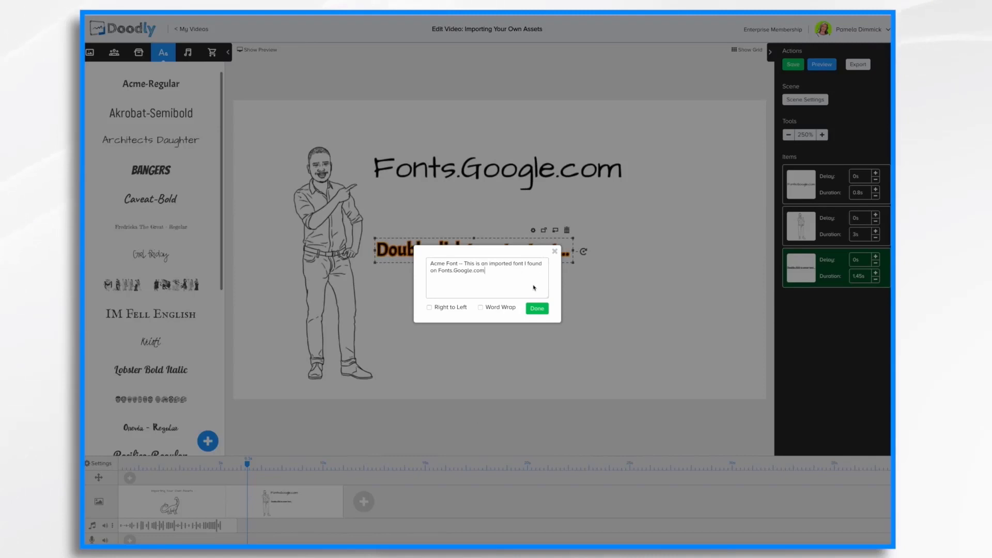
{"action": "left_click", "coordinate": [537, 307]}
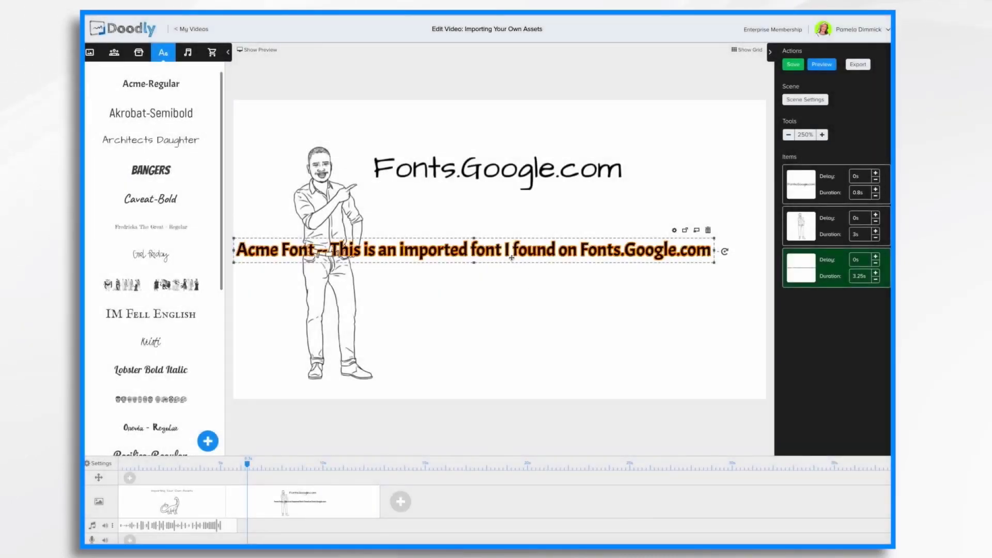
{"action": "left_click_drag", "start_coordinate": [509, 254], "coordinate": [544, 245]}
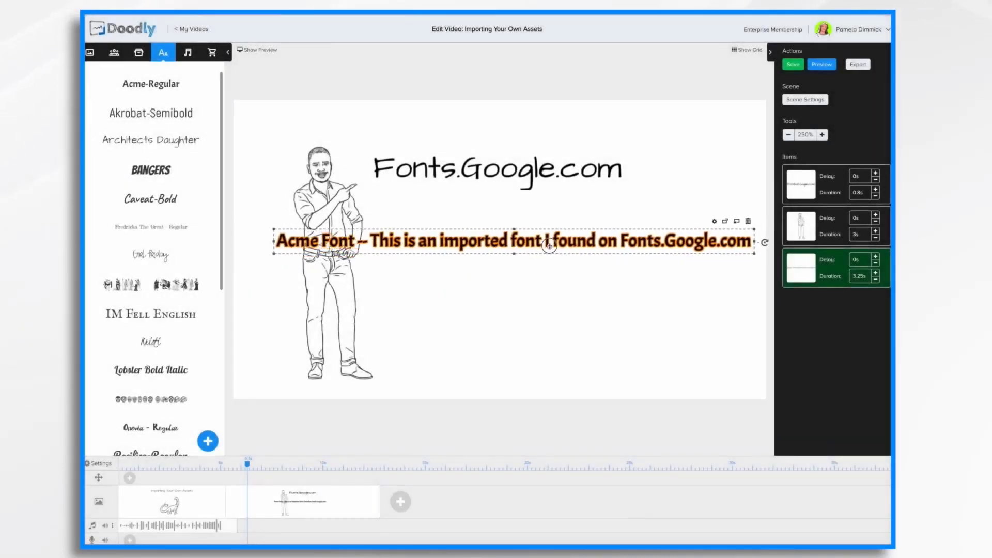
Turn on Word Wrap, keeping left-to-right direction, and widen the box to two lines
{"action": "left_click", "coordinate": [709, 222]}
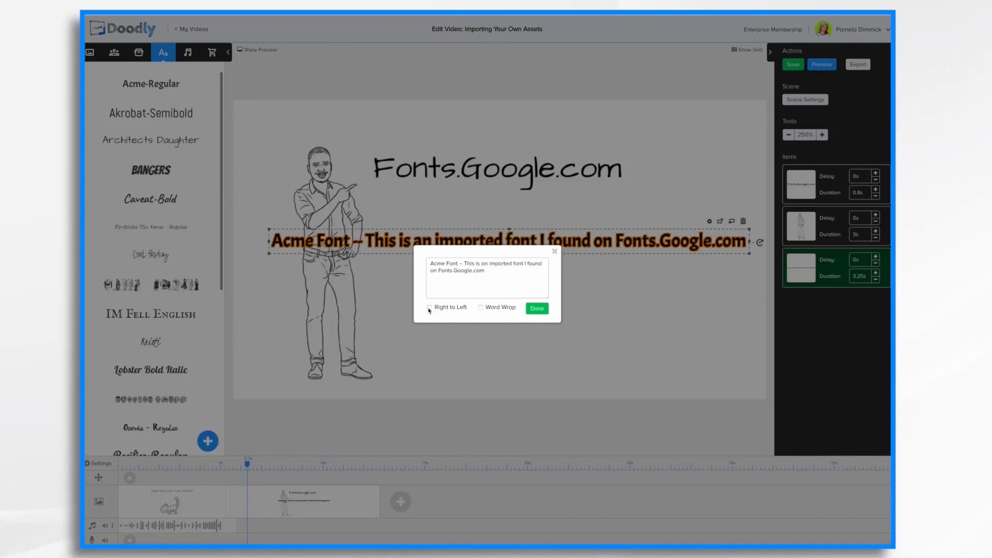
{"action": "left_click", "coordinate": [429, 307]}
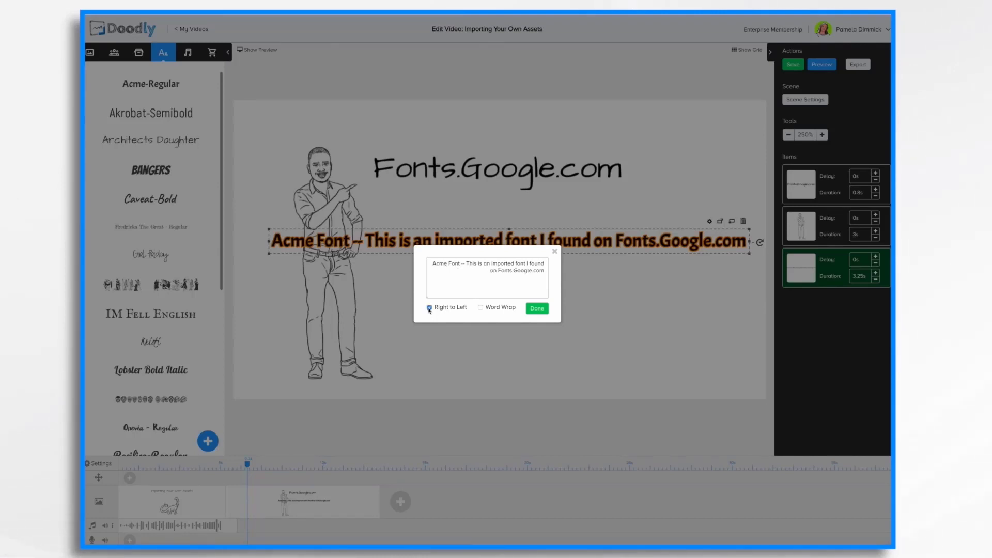
{"action": "left_click", "coordinate": [429, 308]}
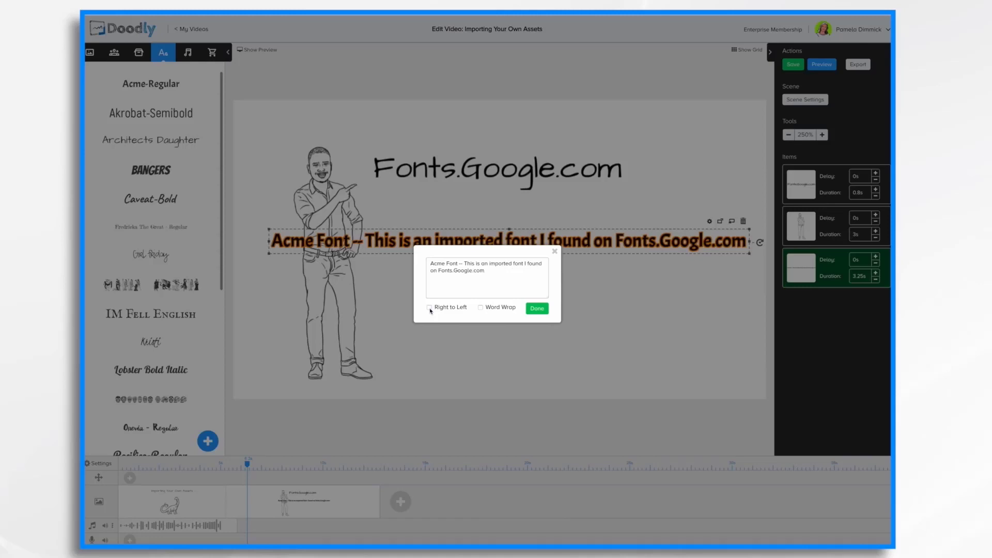
{"action": "left_click", "coordinate": [481, 308]}
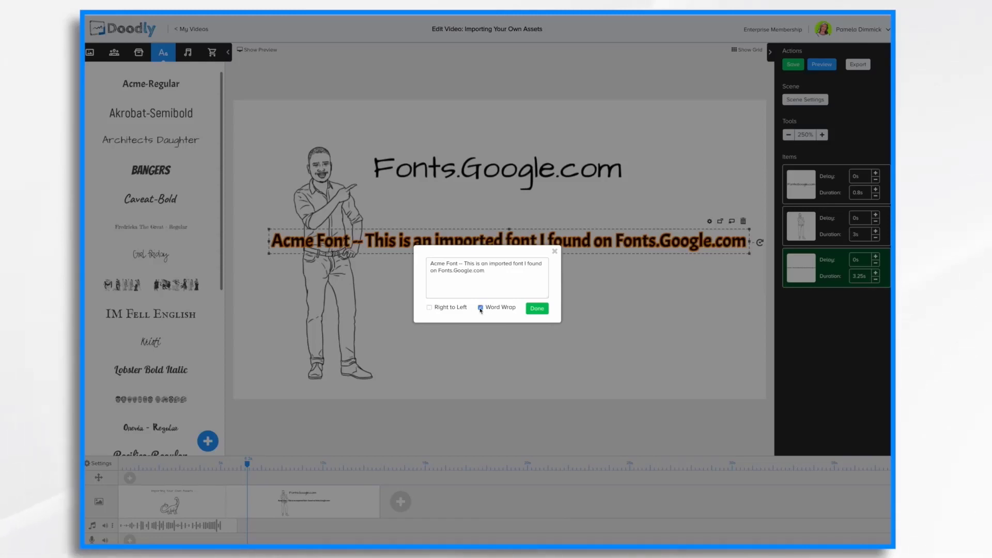
{"action": "left_click", "coordinate": [537, 309]}
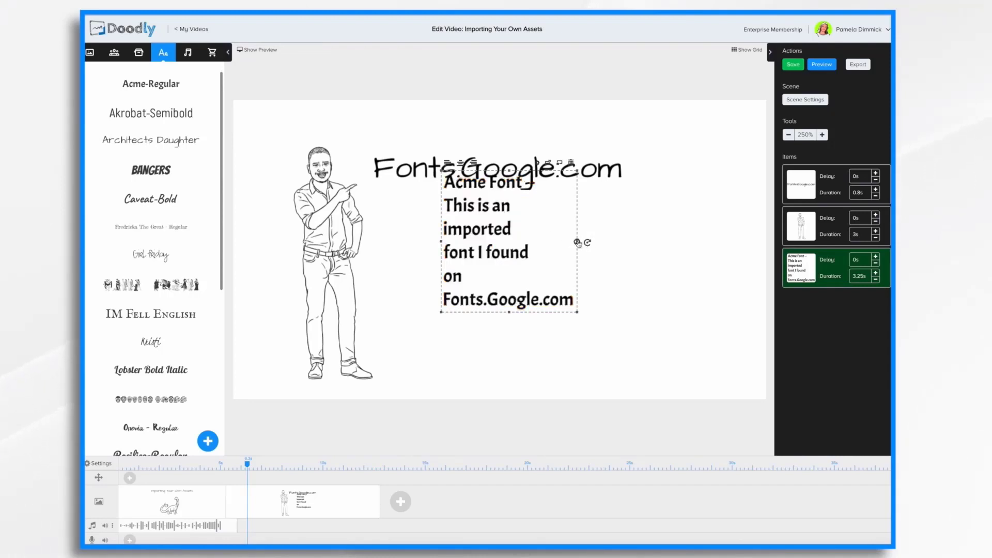
{"action": "left_click_drag", "start_coordinate": [578, 243], "coordinate": [698, 240]}
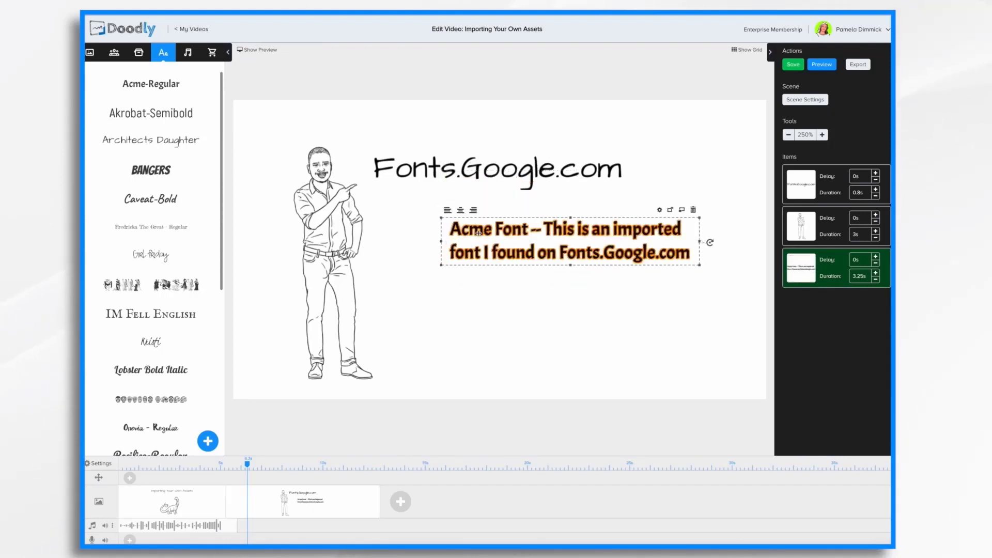